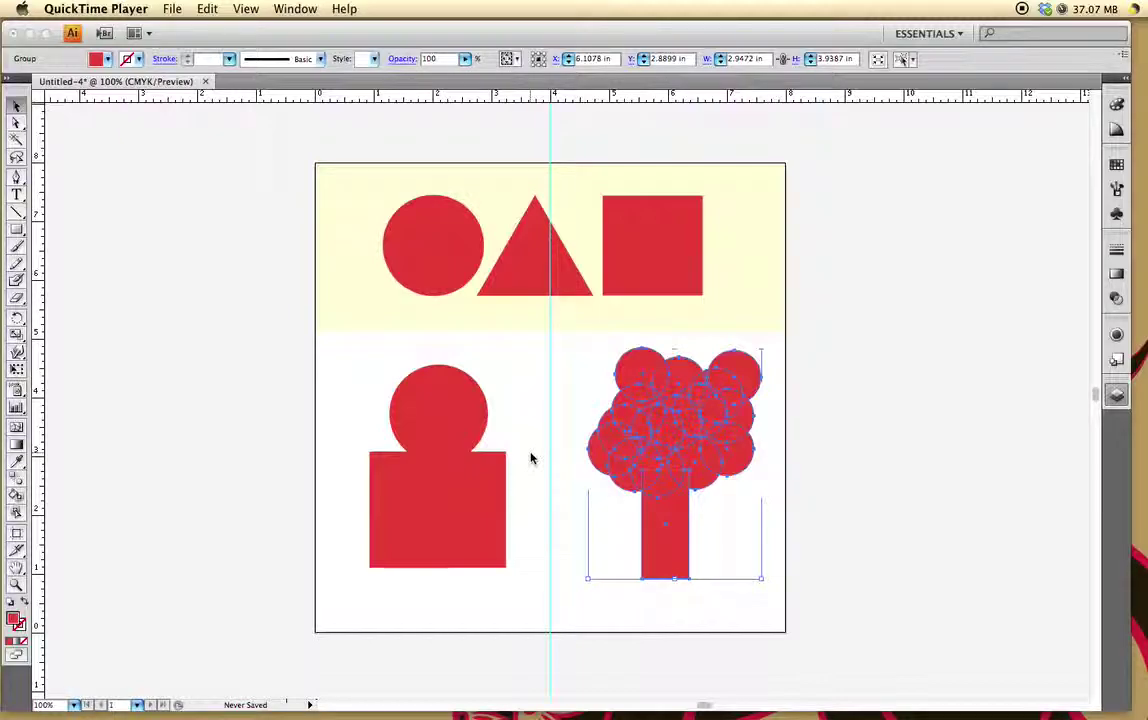
Step: Draw an 8 in wide rectangle over the lower half of the artboard
left_click(16, 234)
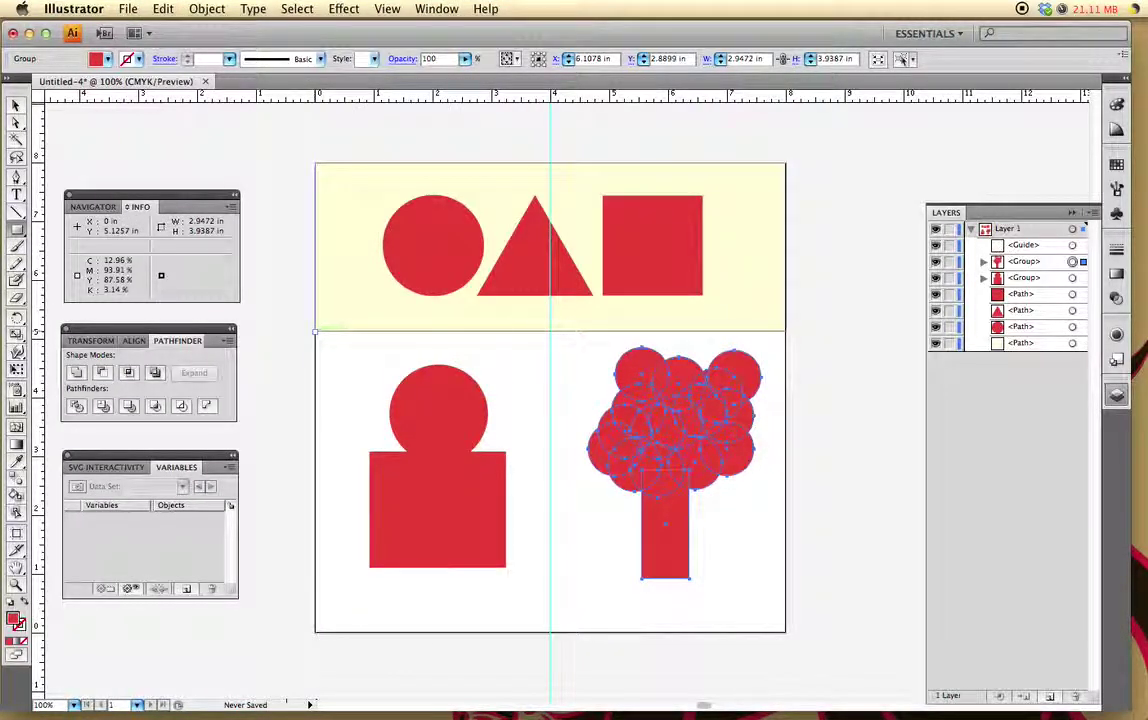
left_click_drag(318, 331, 785, 632)
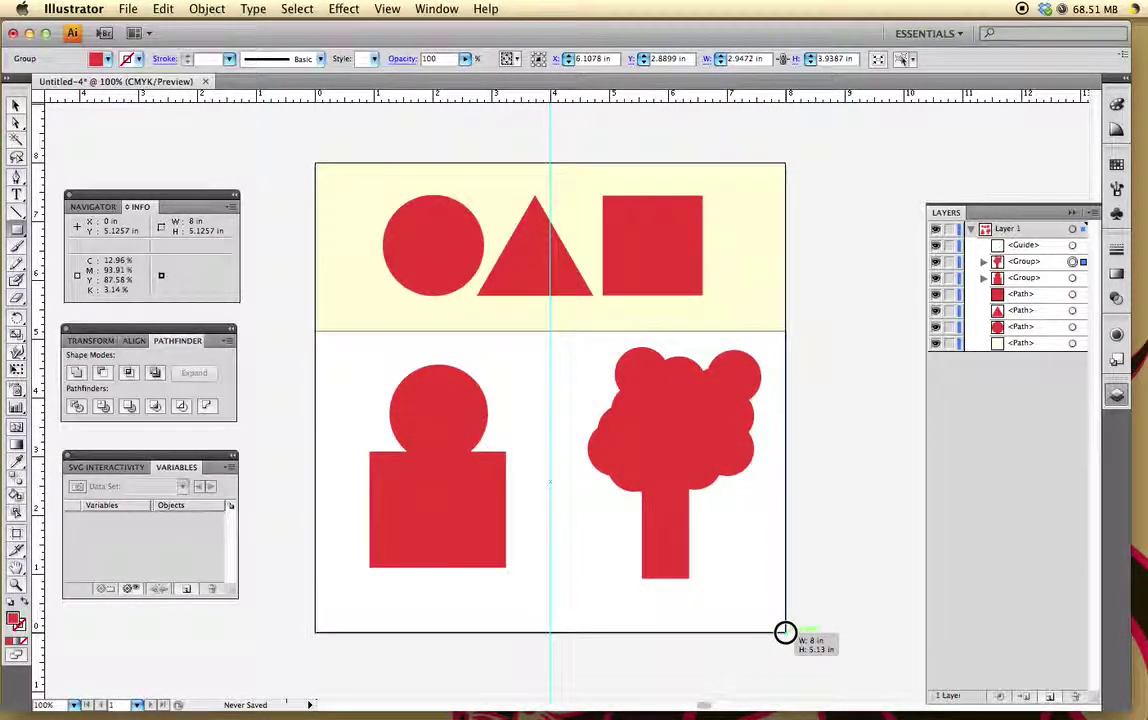
left_click_drag(785, 632, 785, 632)
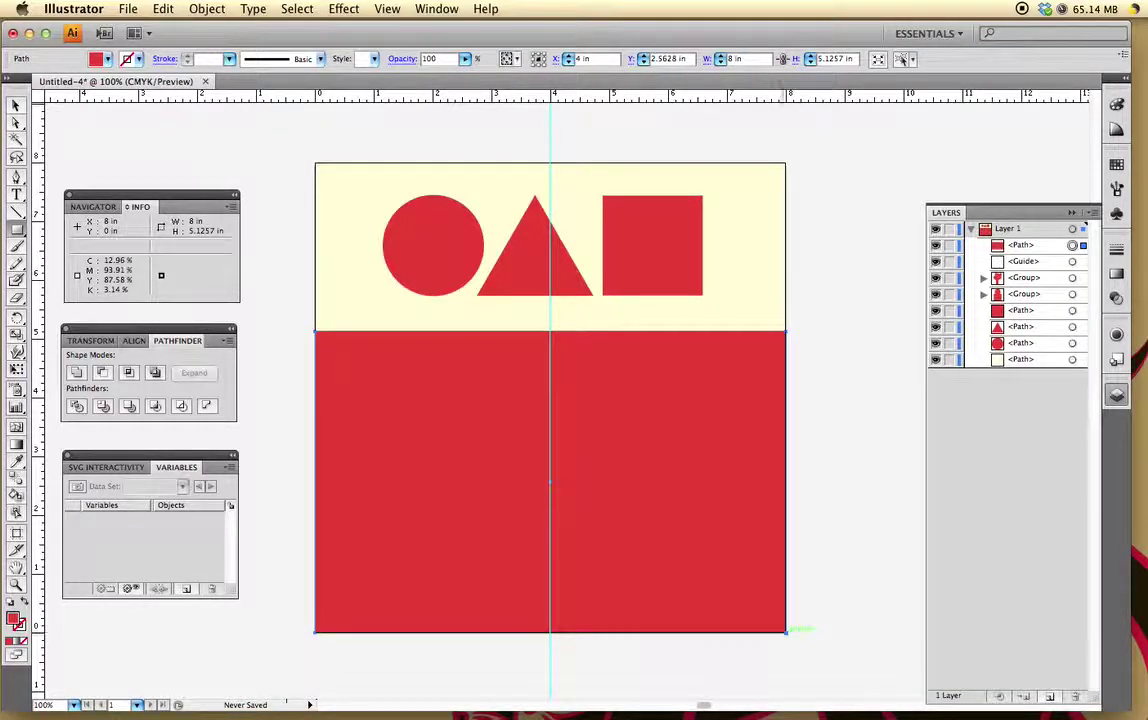
Step: Fill the rectangle with dark green 2F7C31 via the Color Picker
left_click(12, 620)
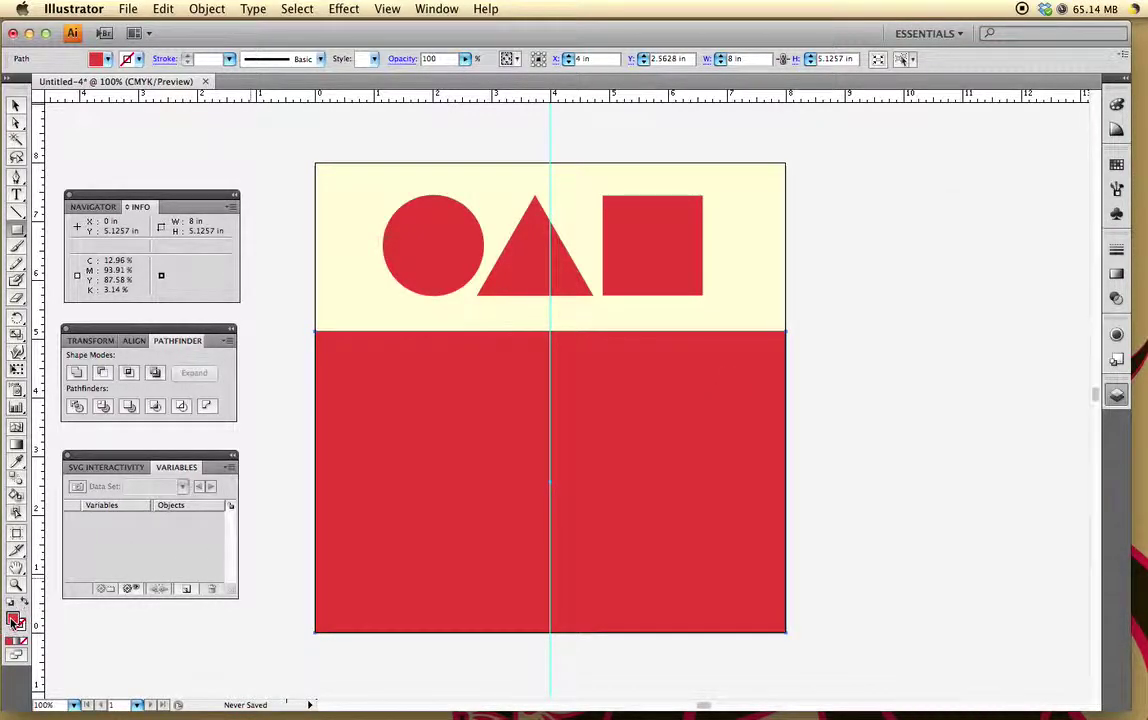
double_click(940, 120)
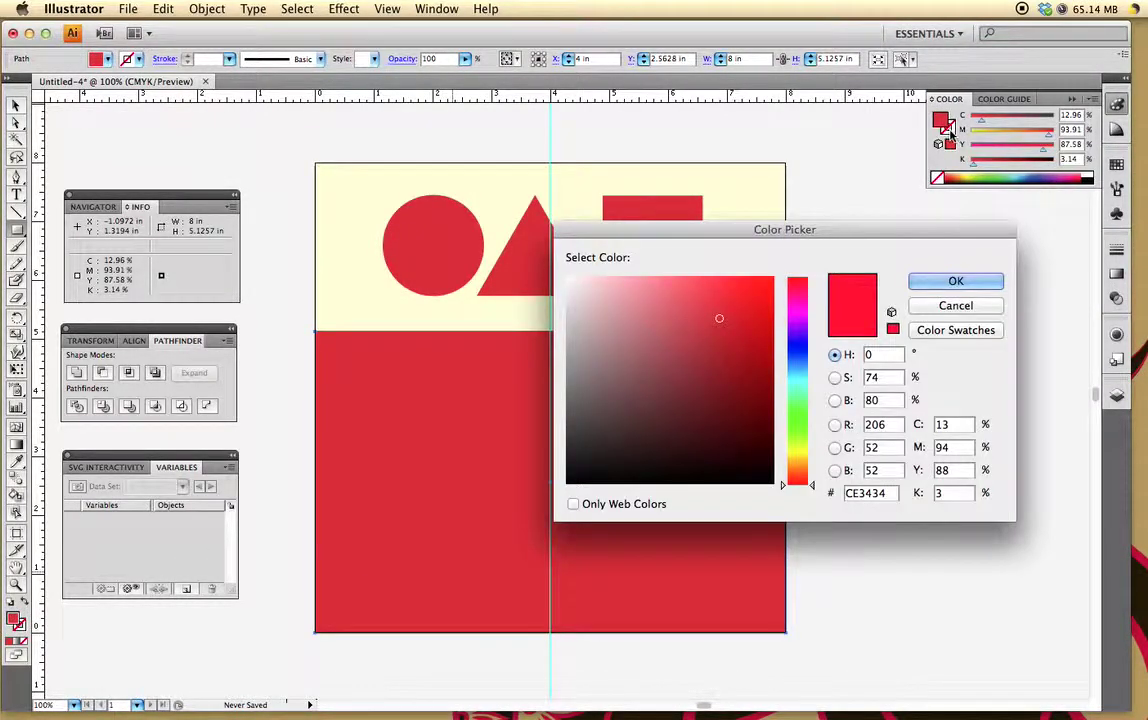
left_click_drag(799, 418, 801, 414)
left_click(719, 327)
left_click_drag(719, 327, 692, 383)
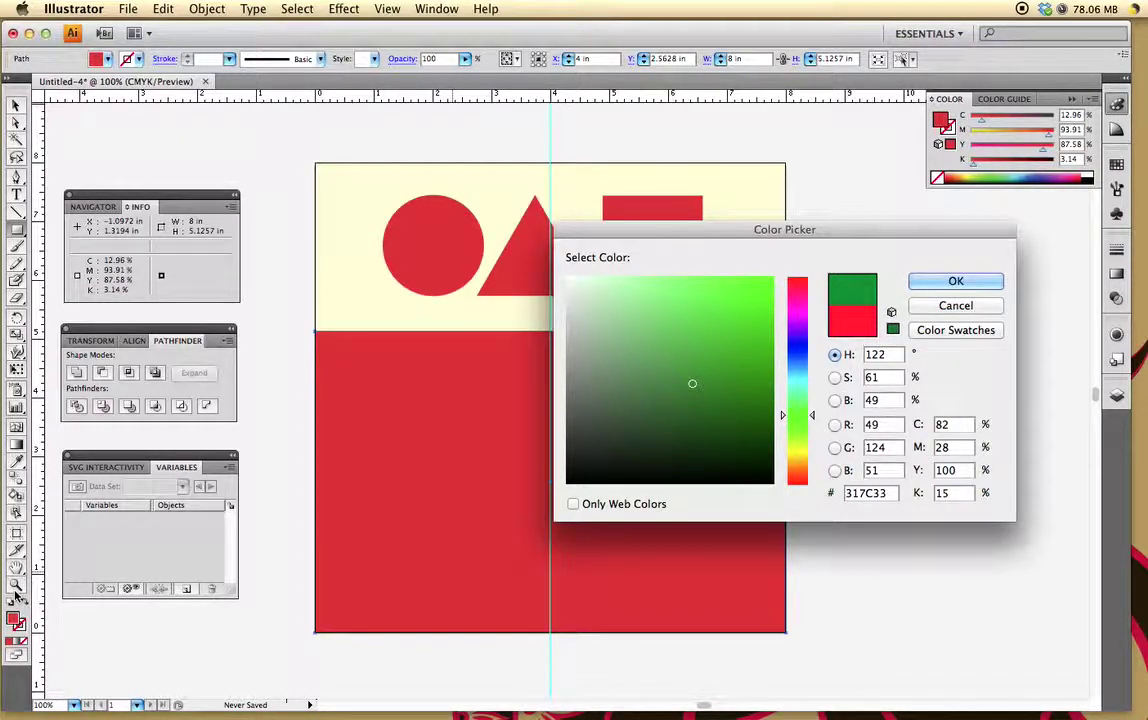
left_click(953, 283)
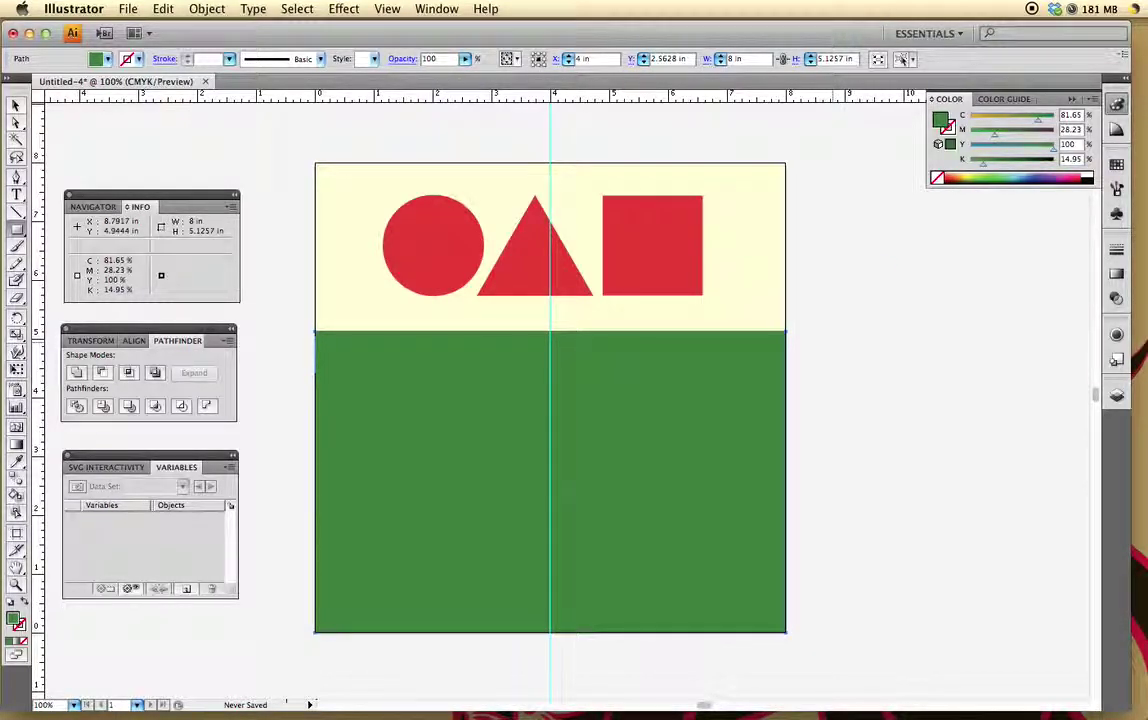
Step: Place a horizontal guide at about 2.57 in across the green rectangle's middle, then reselect the rectangle
left_click(14, 106)
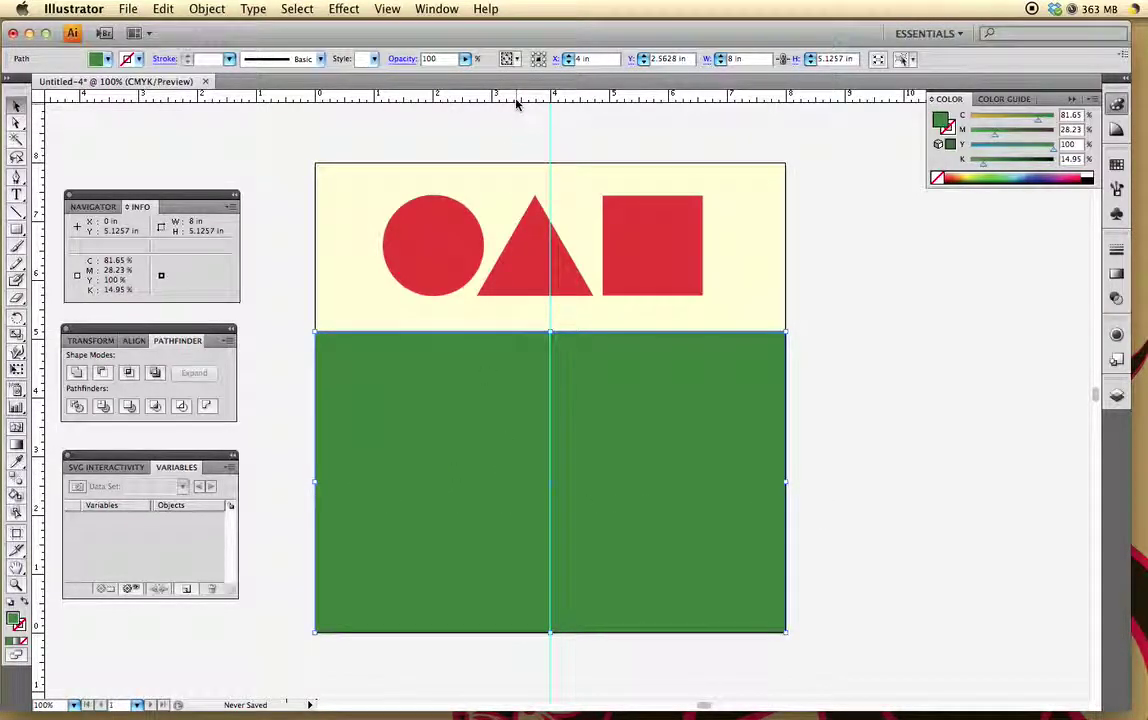
left_click(521, 157)
left_click_drag(521, 157, 532, 484)
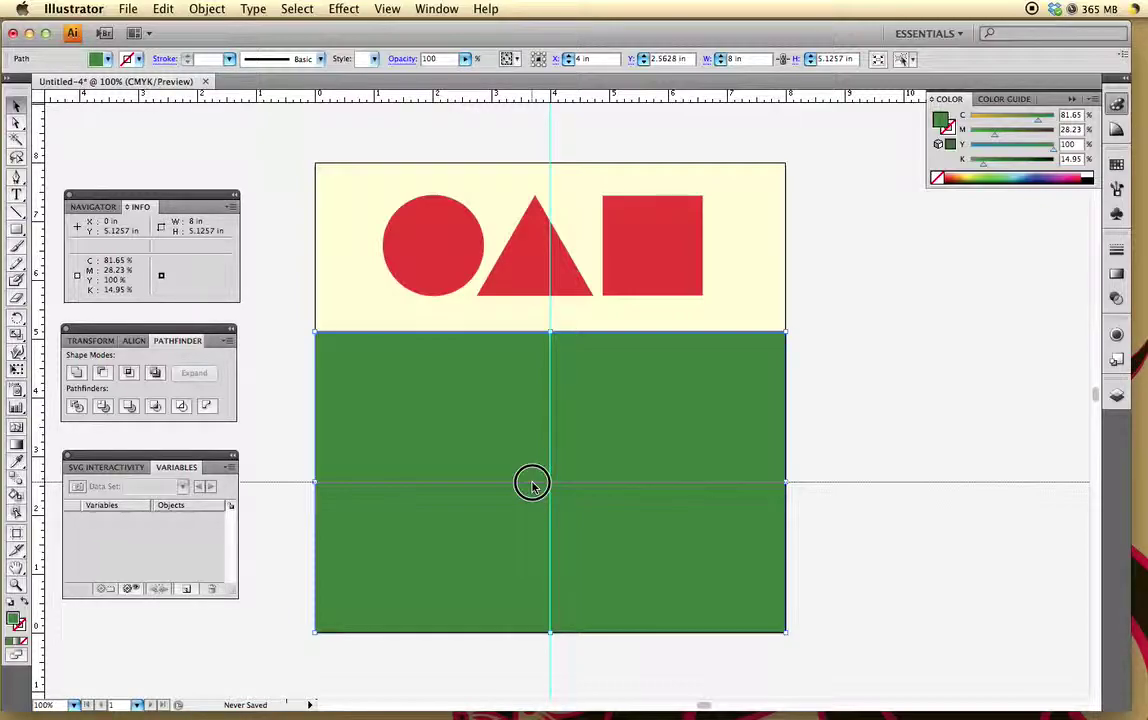
key("super+shift+a")
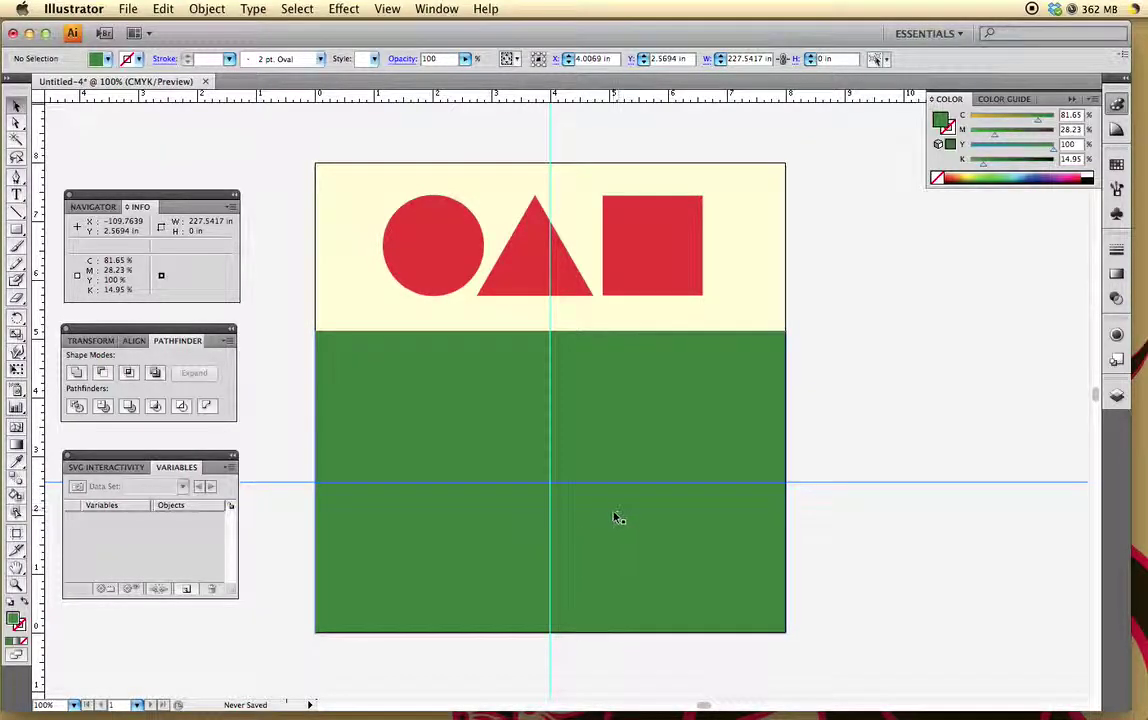
left_click(770, 357)
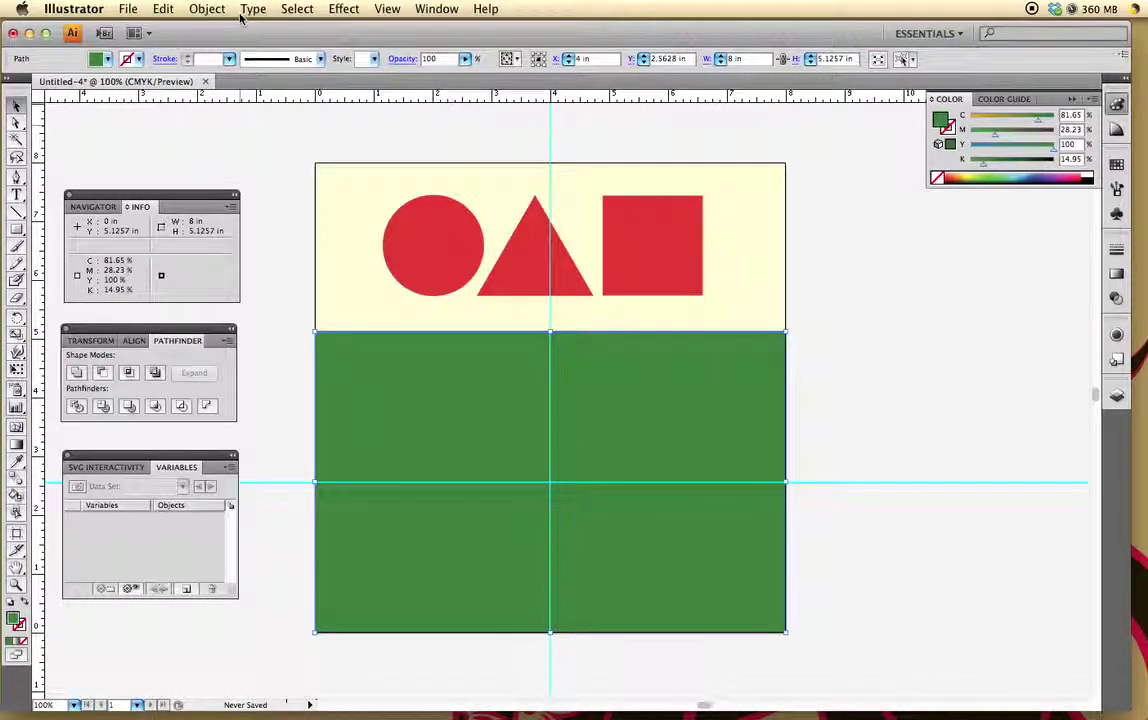
Step: Send the green rectangle to back behind the red figures and check the order in Layers
left_click(208, 9)
mouse_move(205, 47)
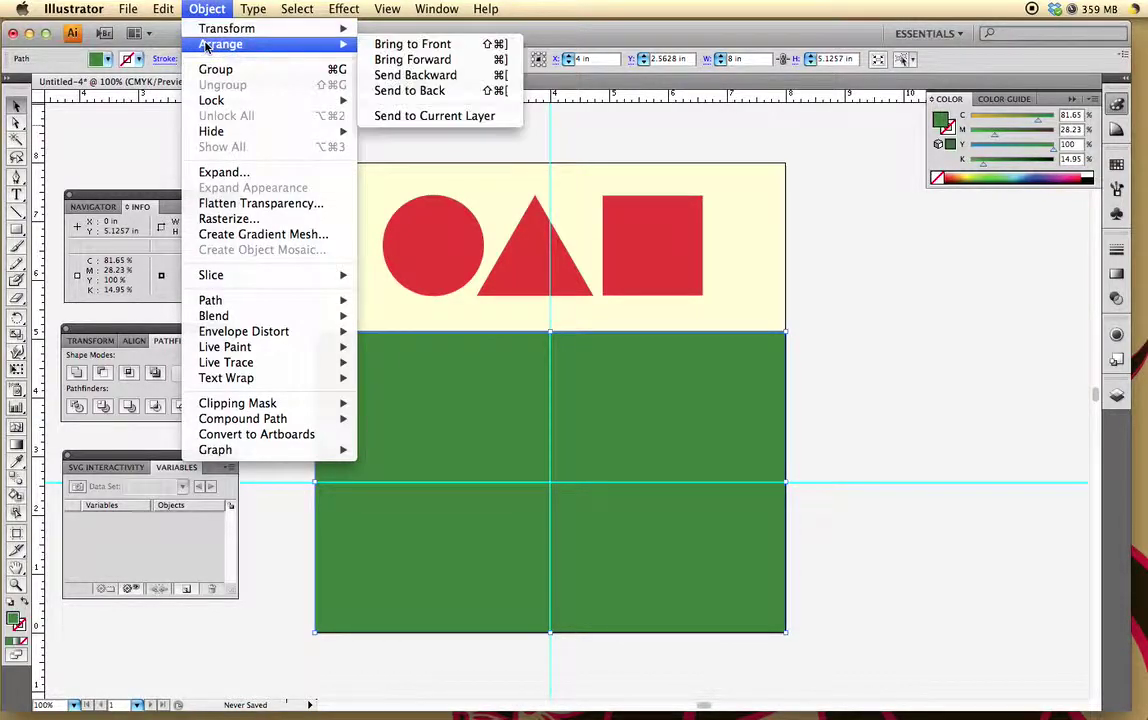
left_click(431, 92)
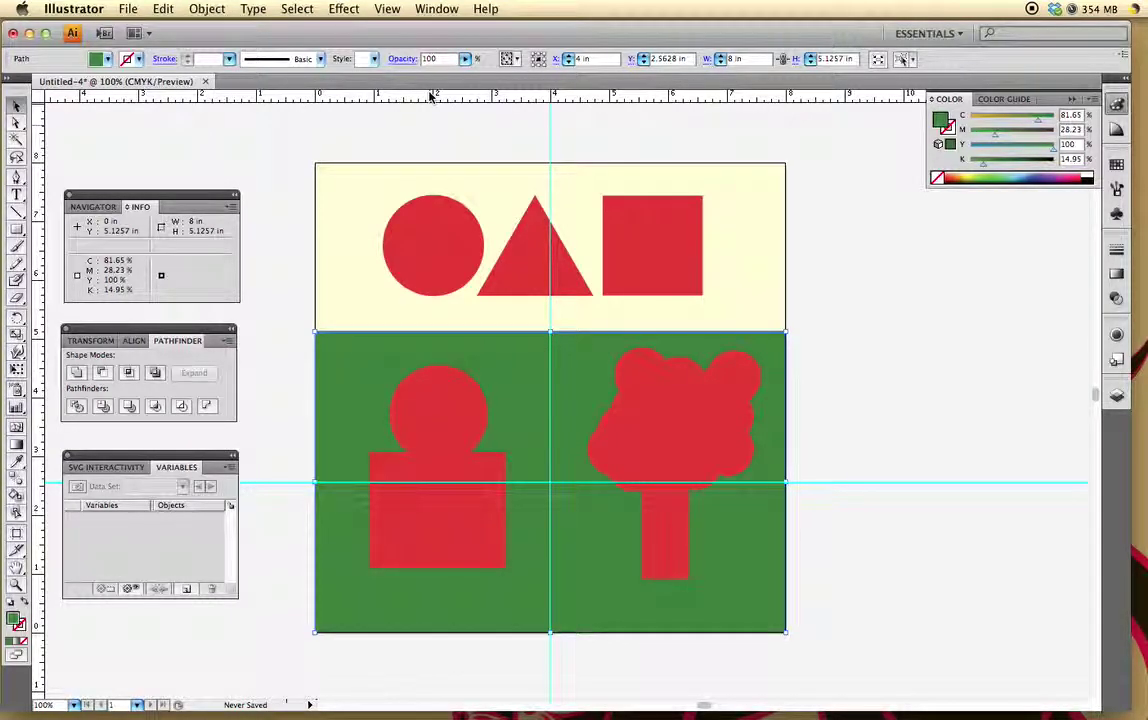
left_click(1117, 395)
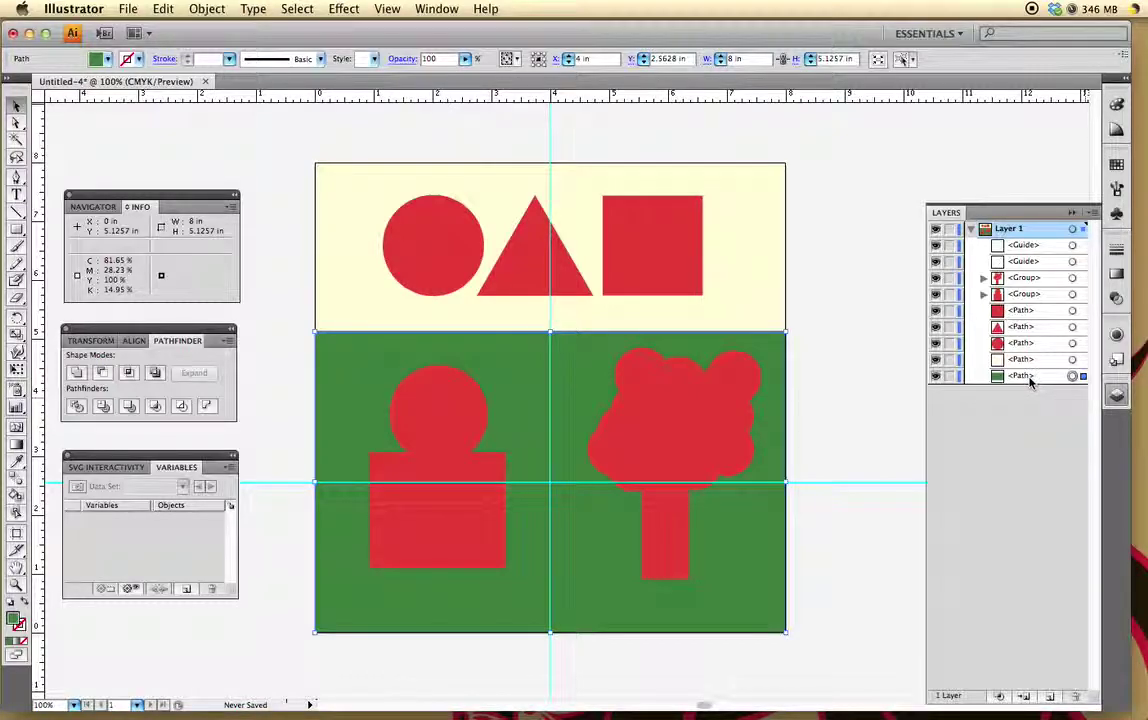
left_click(1022, 278)
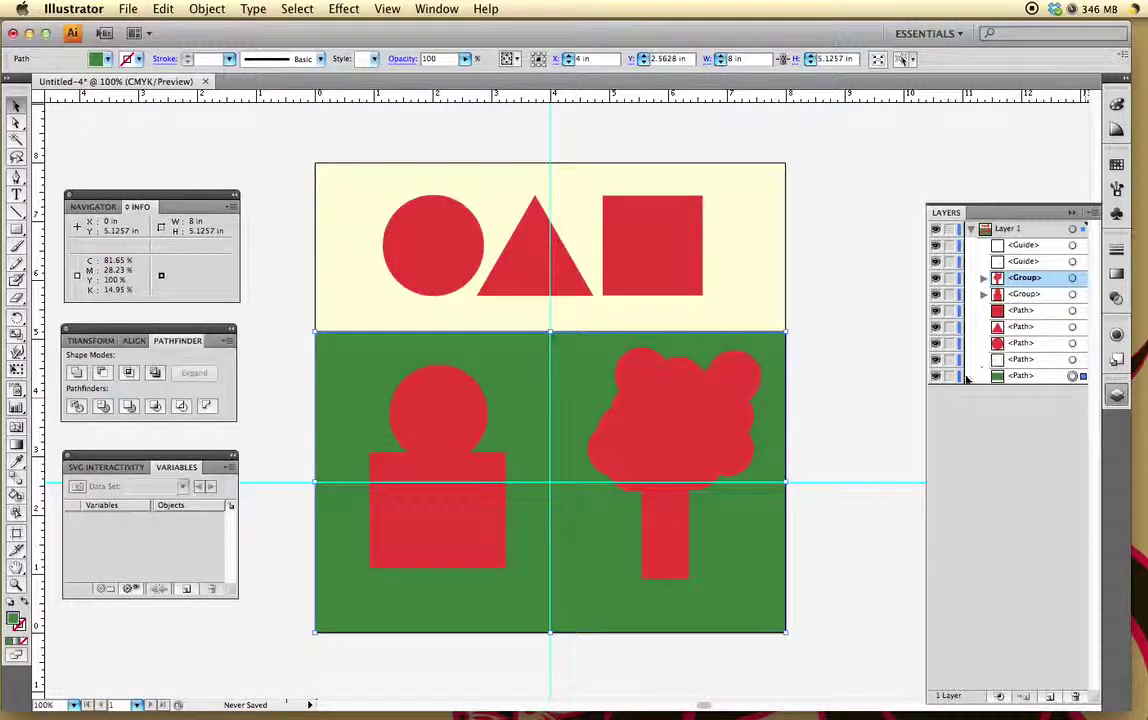
left_click(880, 386)
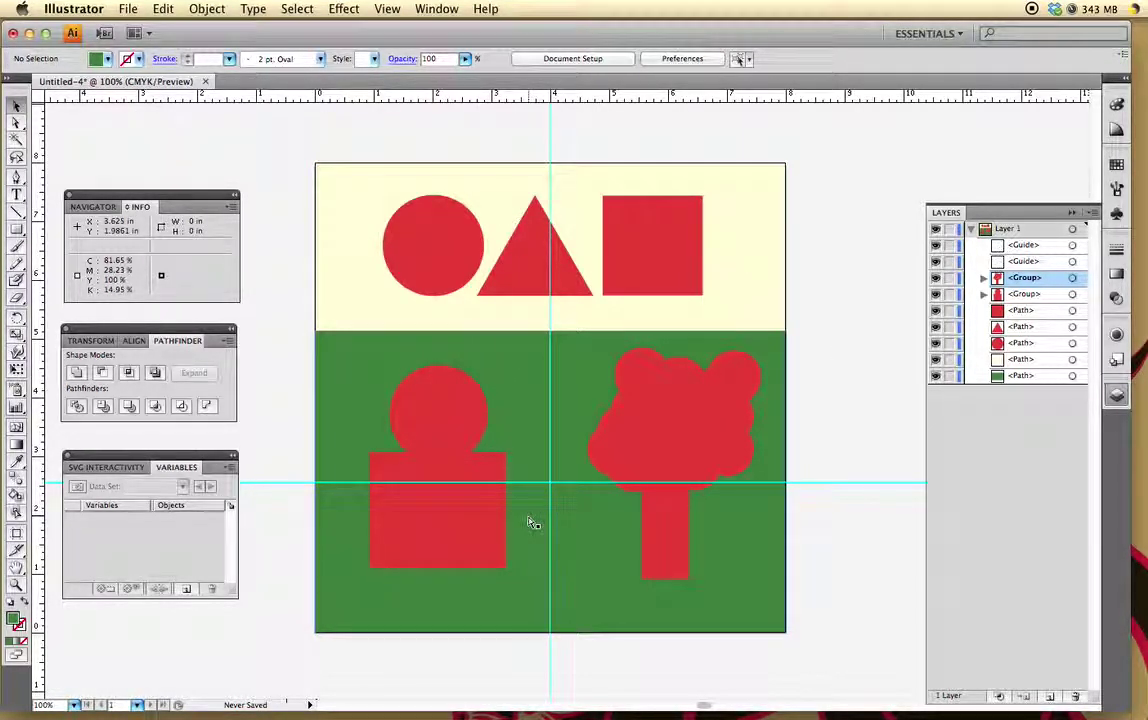
Step: Zoom out to 50% and scroll so empty canvas shows right of the artboard
key("super+minus")
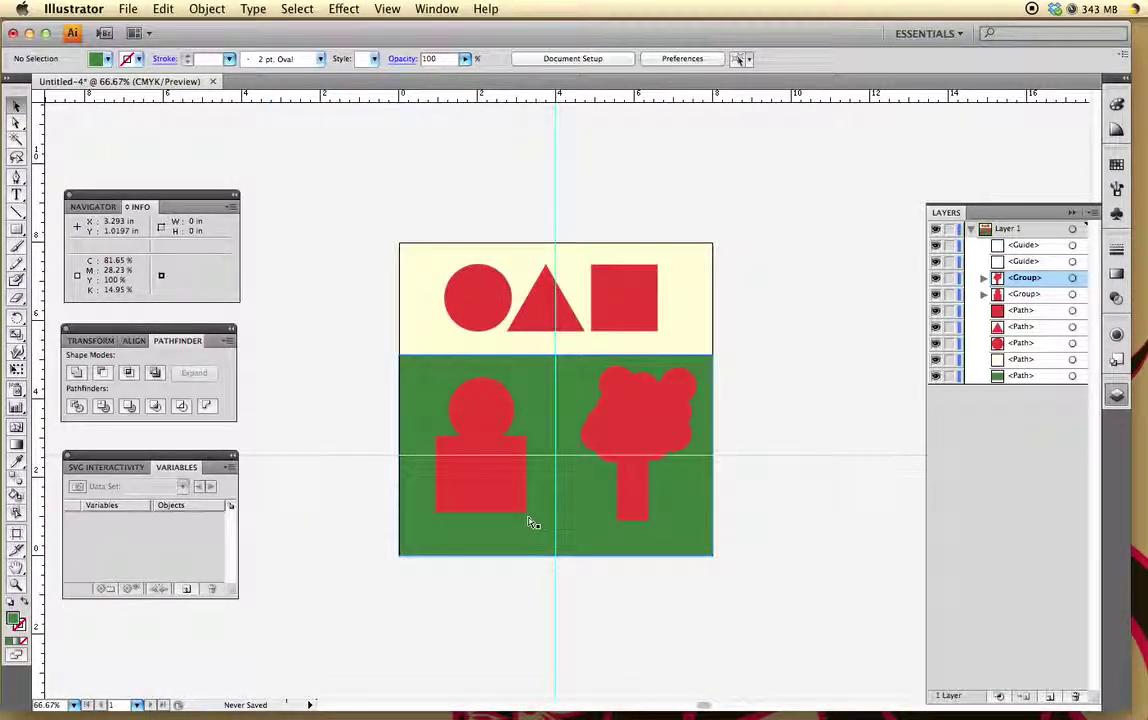
key("super+minus")
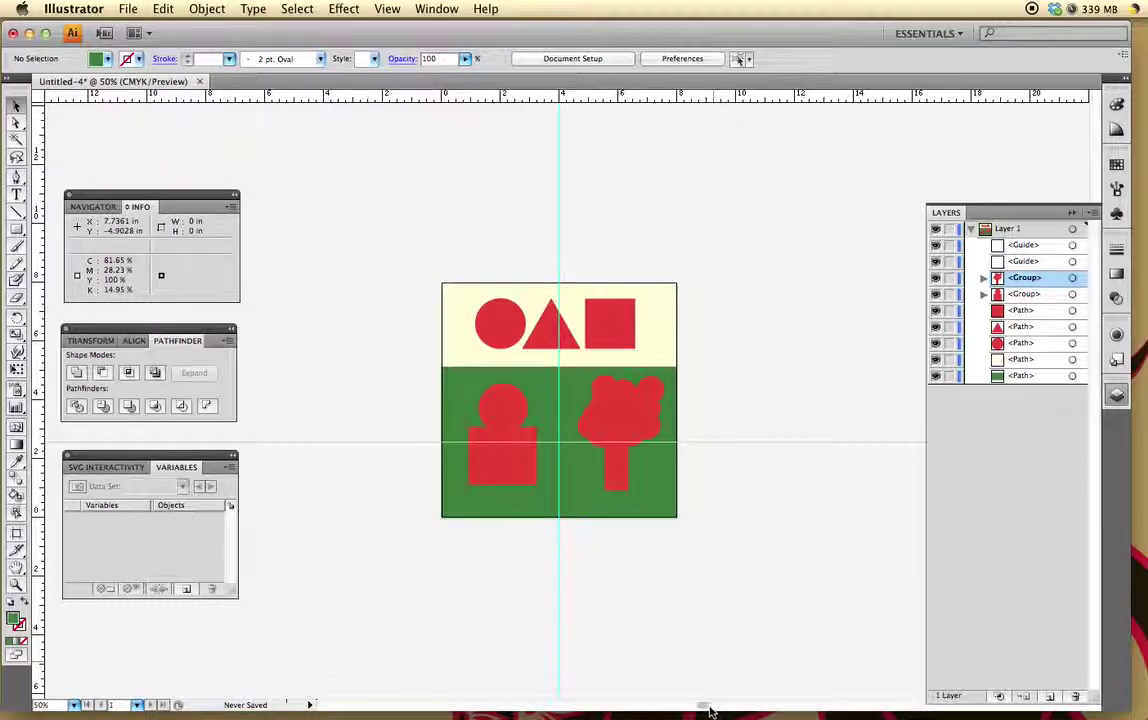
mouse_move(708, 710)
left_mouse_down()
mouse_move(700, 705)
mouse_move(717, 705)
mouse_move(697, 705)
mouse_move(724, 703)
left_mouse_up()
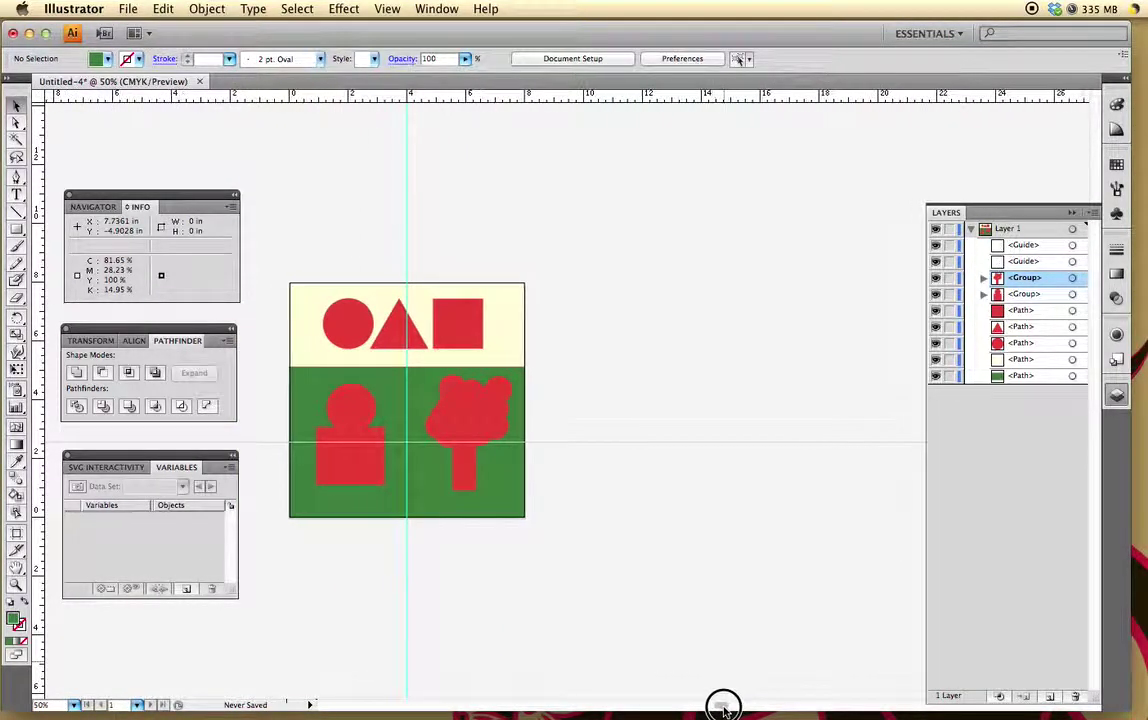
Step: With the Artboard tool, drag a copy of the 8 × 8 in artboard rightward
left_click(15, 535)
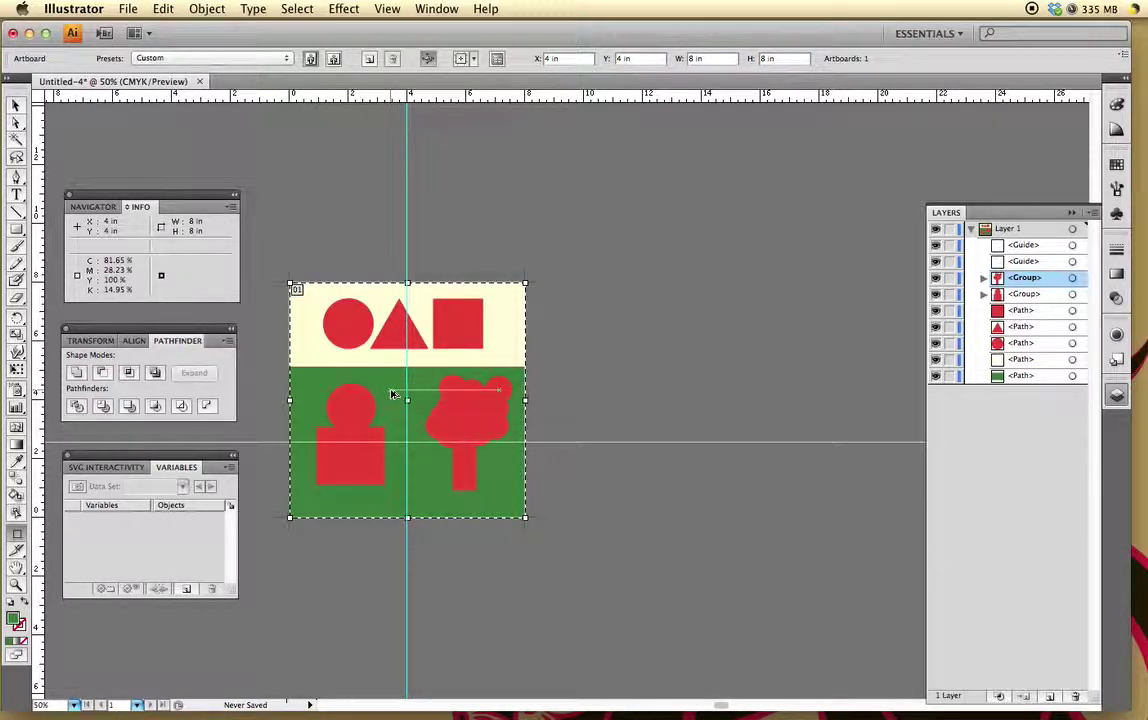
left_click(390, 391)
left_click_drag(390, 391, 663, 390)
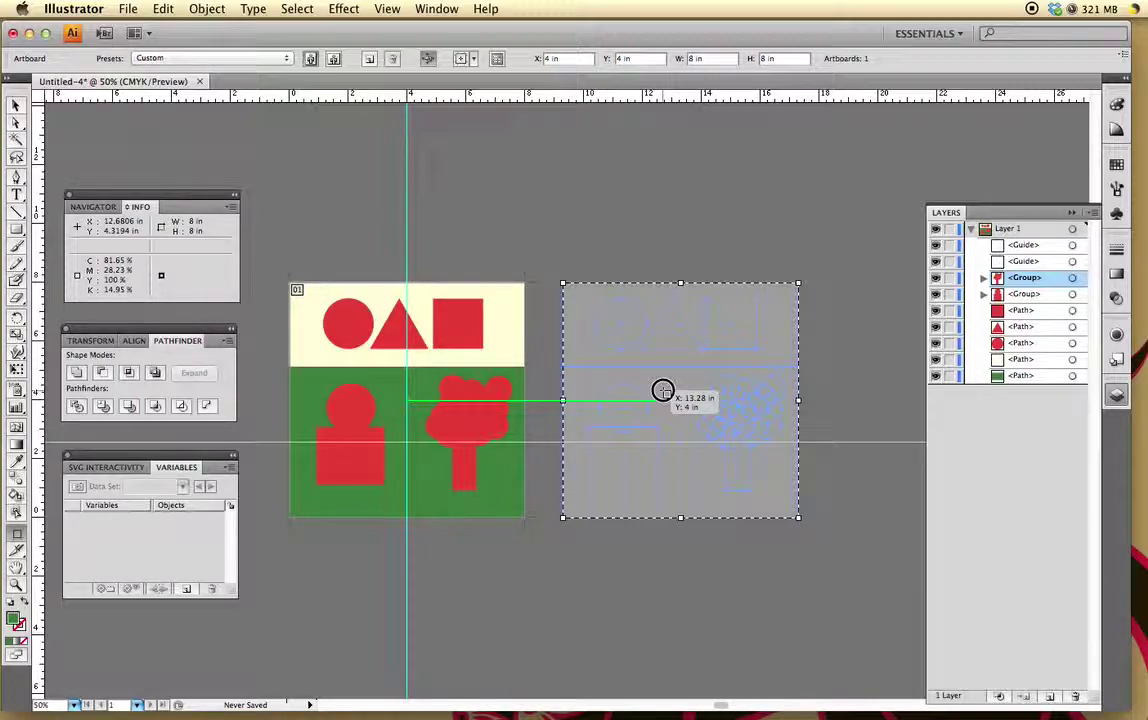
Step: Drop the duplicate artboard 02 at X 13.28 in beside artboard 01
left_click_drag(663, 390, 664, 392)
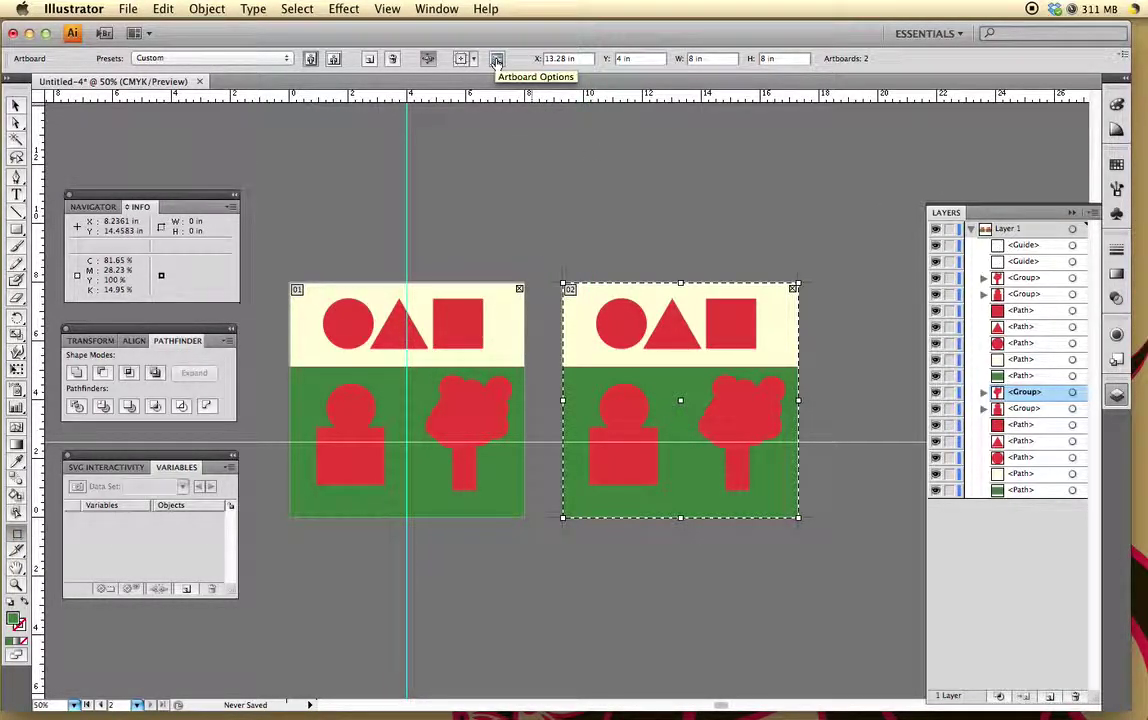
left_click(497, 62)
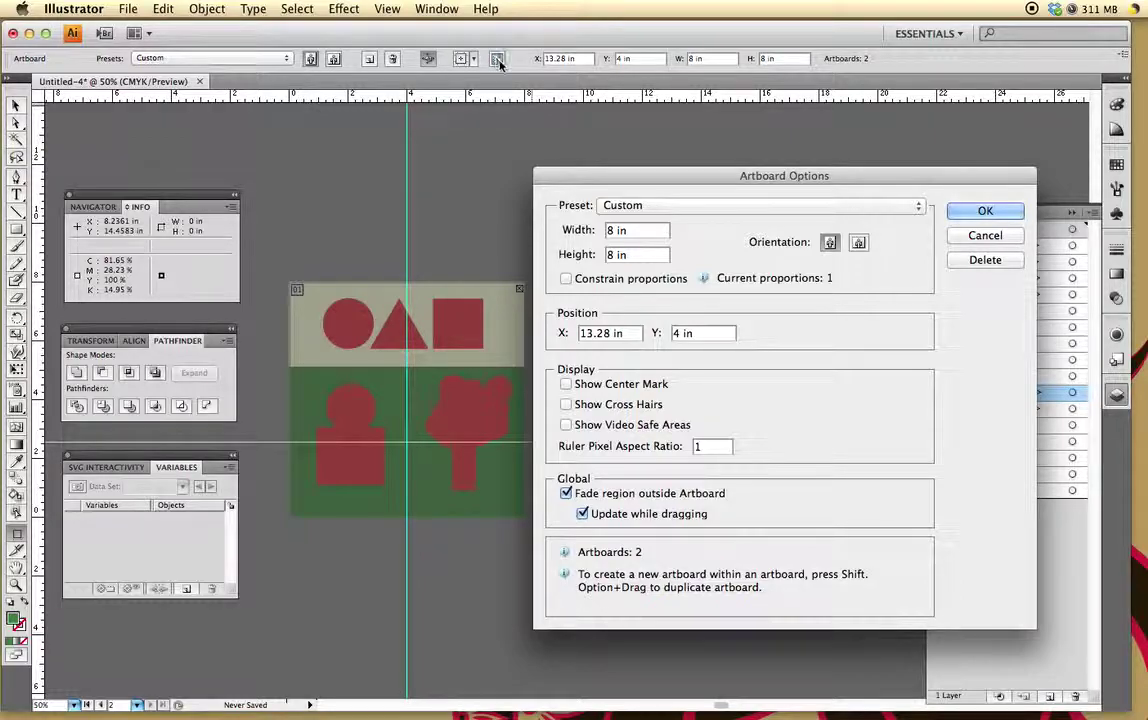
left_click(985, 237)
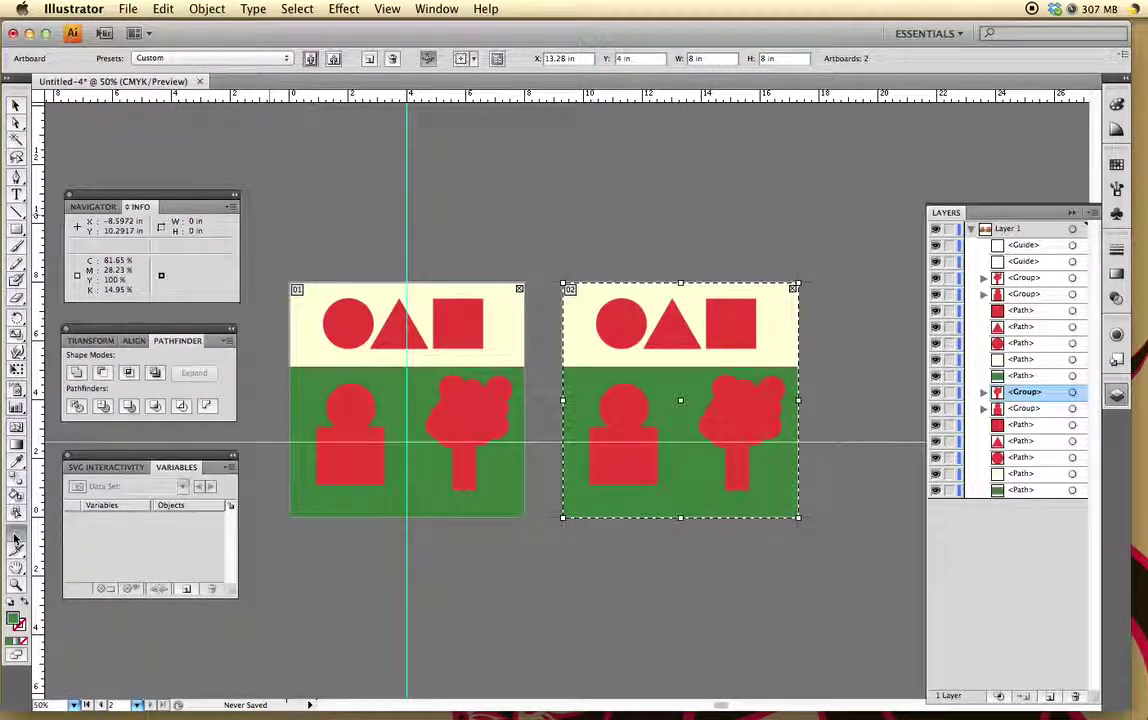
Step: Delete the green background on artboard 02 and select its circle-and-rectangle figure
left_click(18, 106)
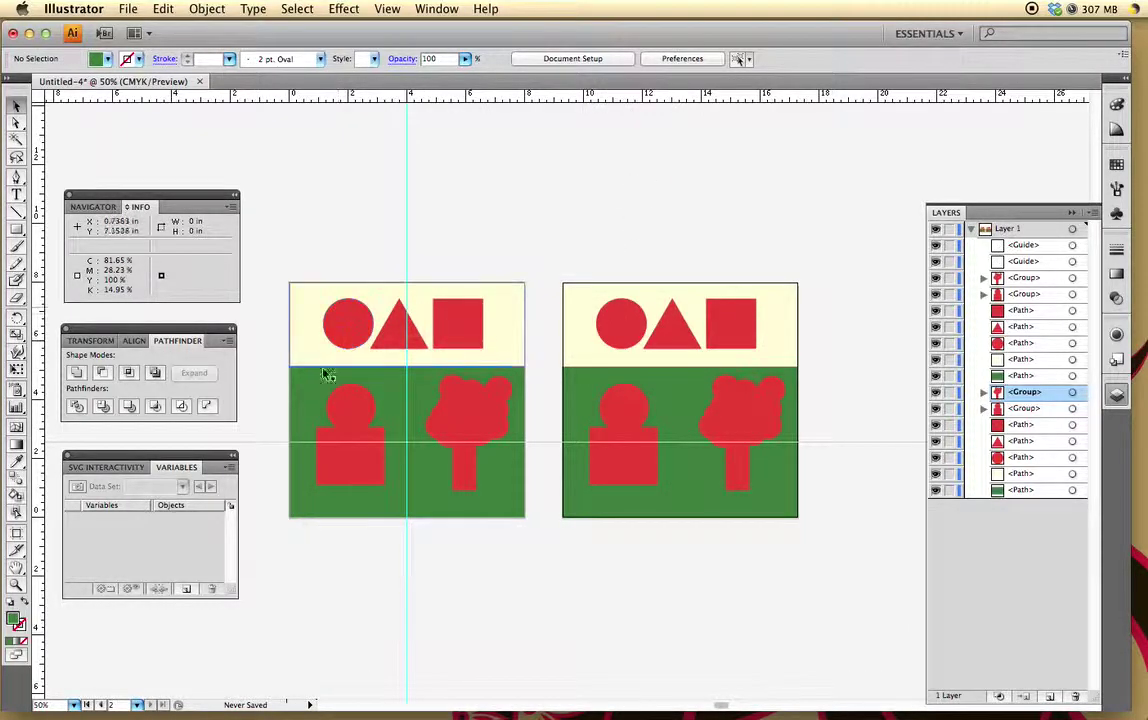
left_click(584, 384)
key("Delete")
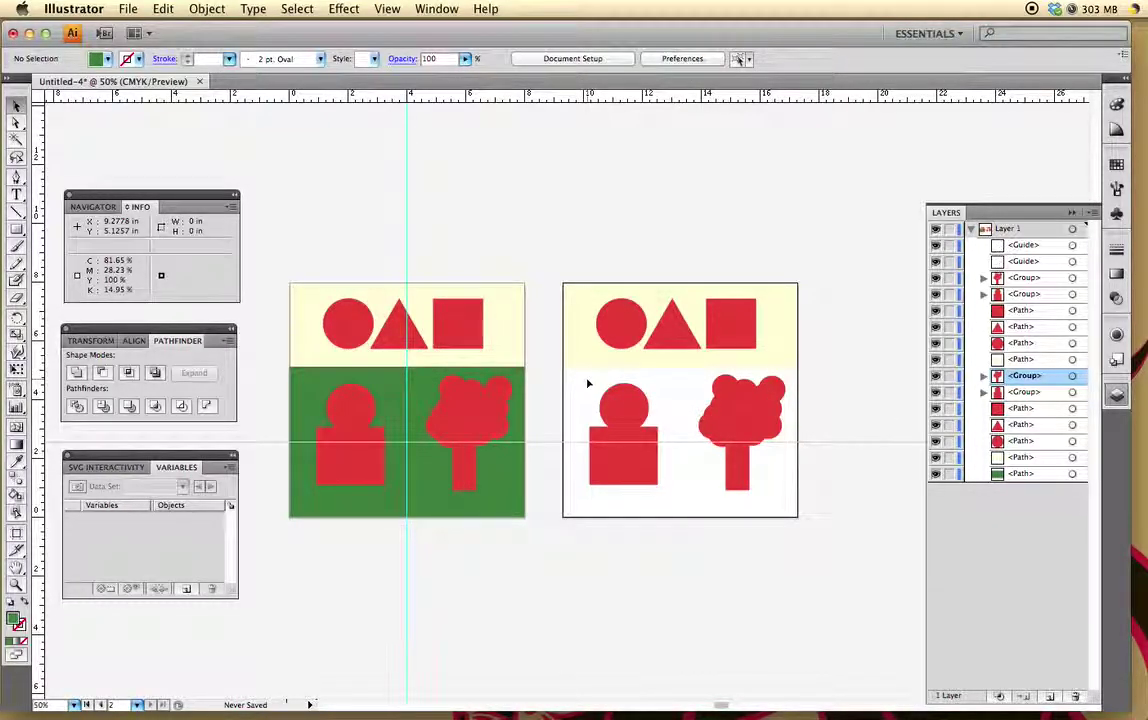
left_click(630, 423)
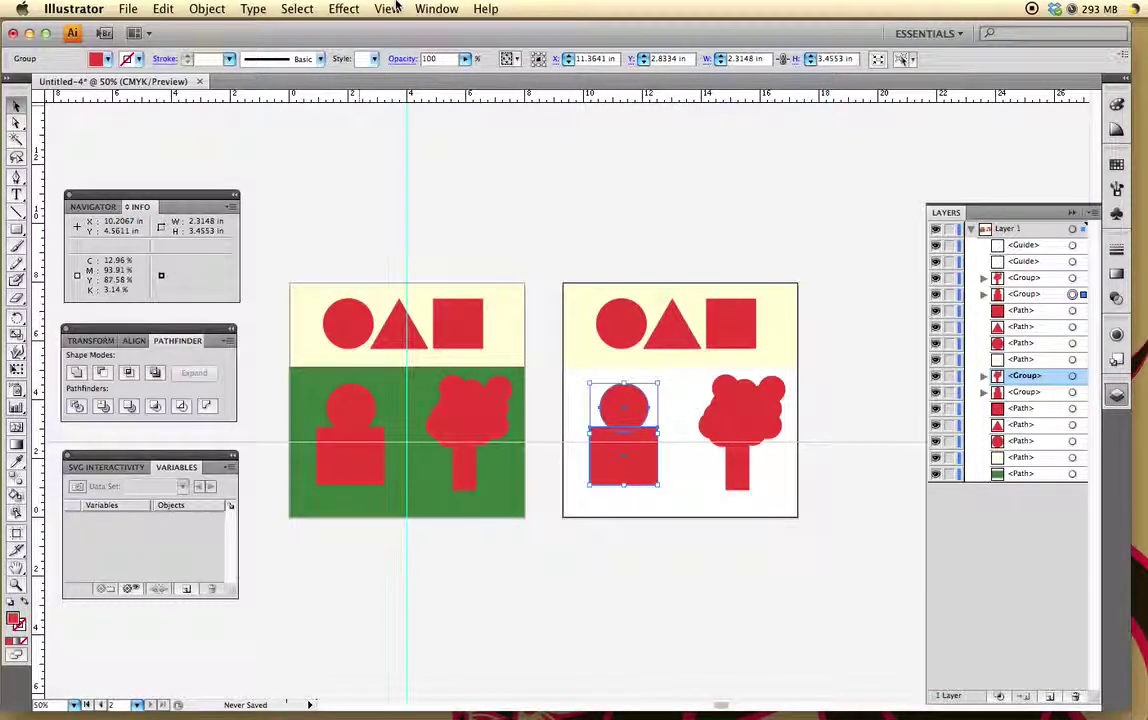
left_click(436, 9)
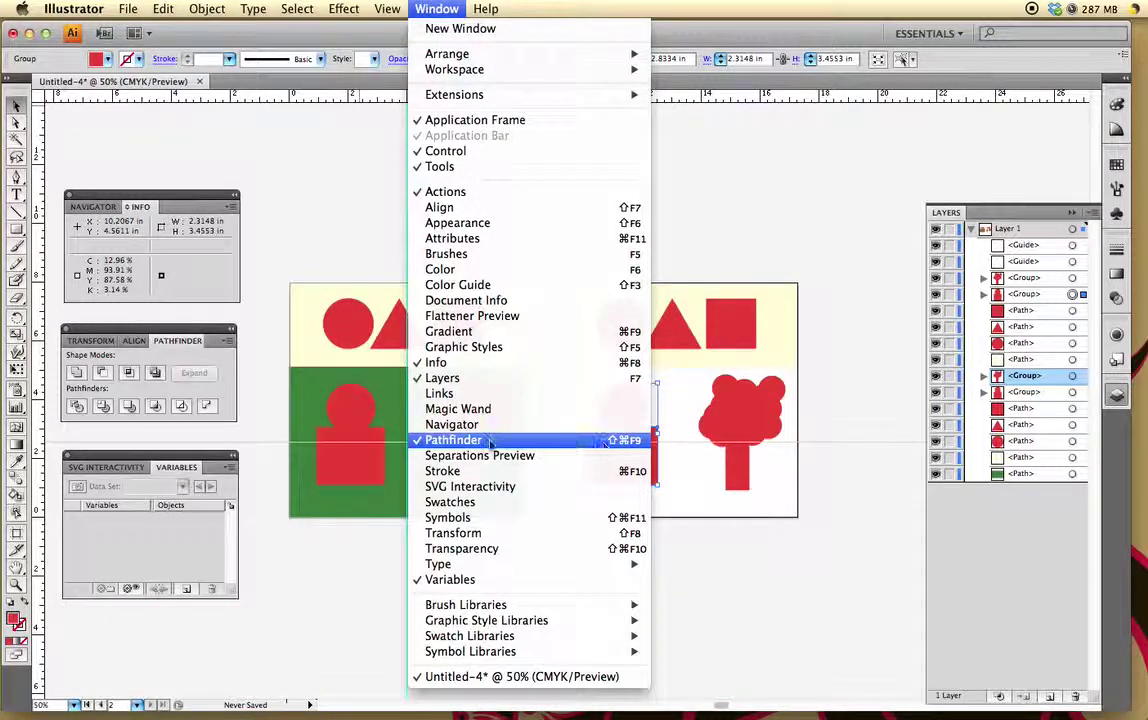
Step: Unite the circle and rectangle into one path with Pathfinder
left_click(425, 441)
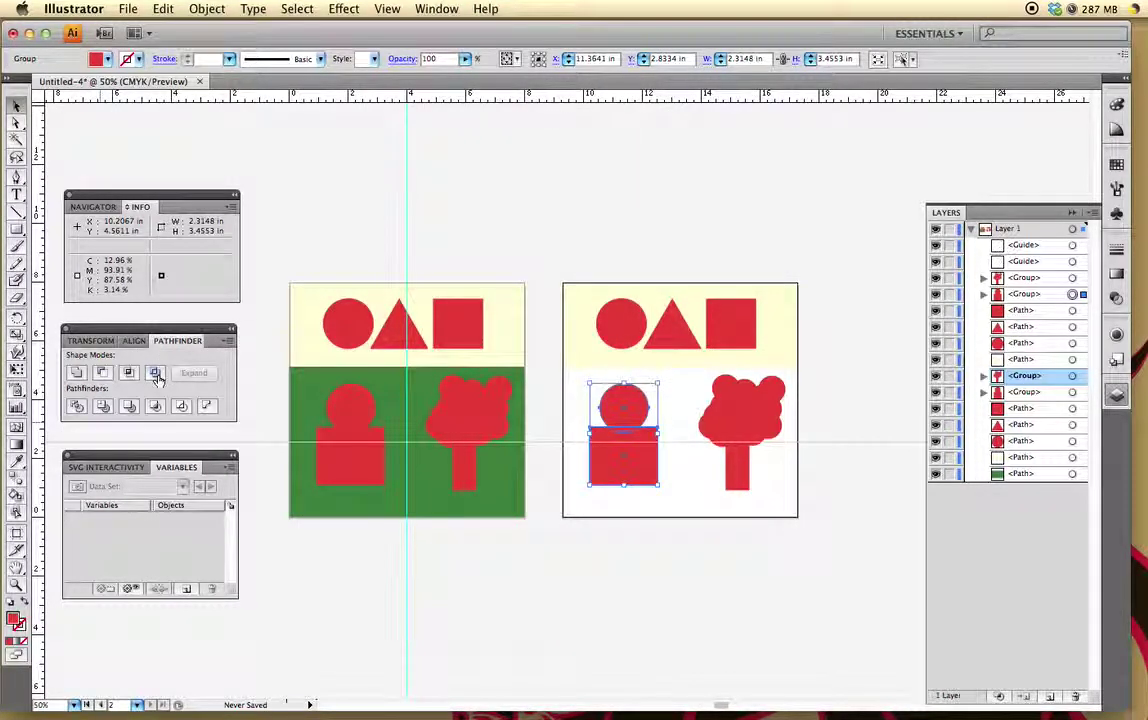
left_click(78, 374)
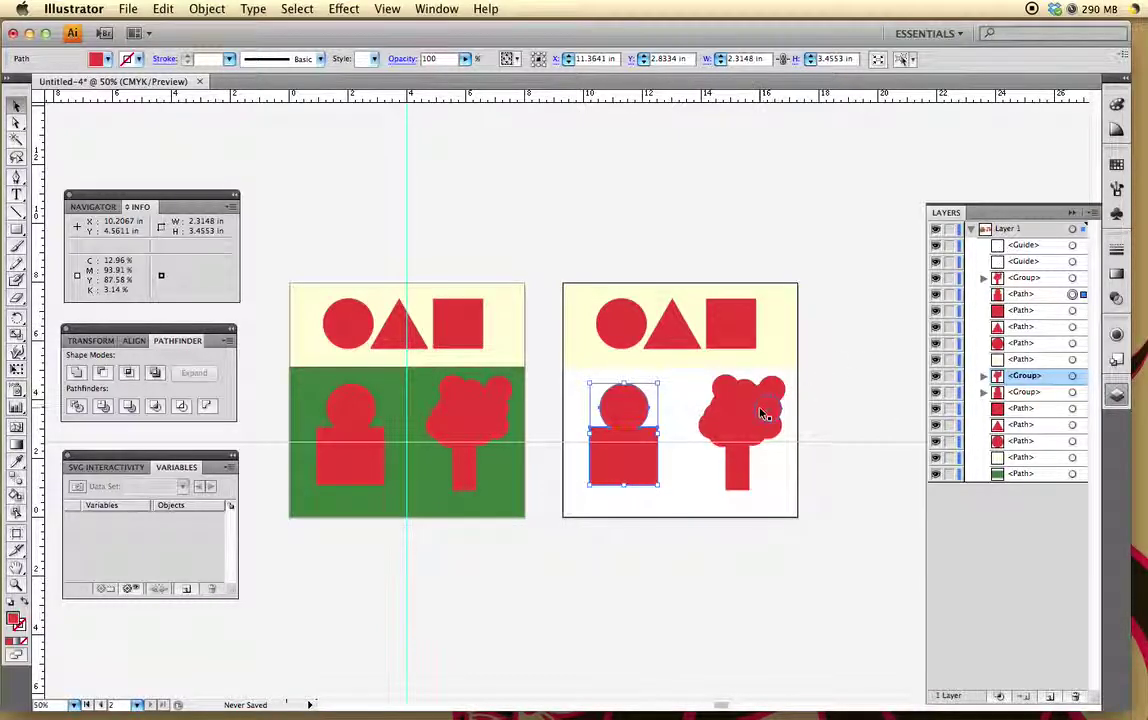
left_click(867, 377)
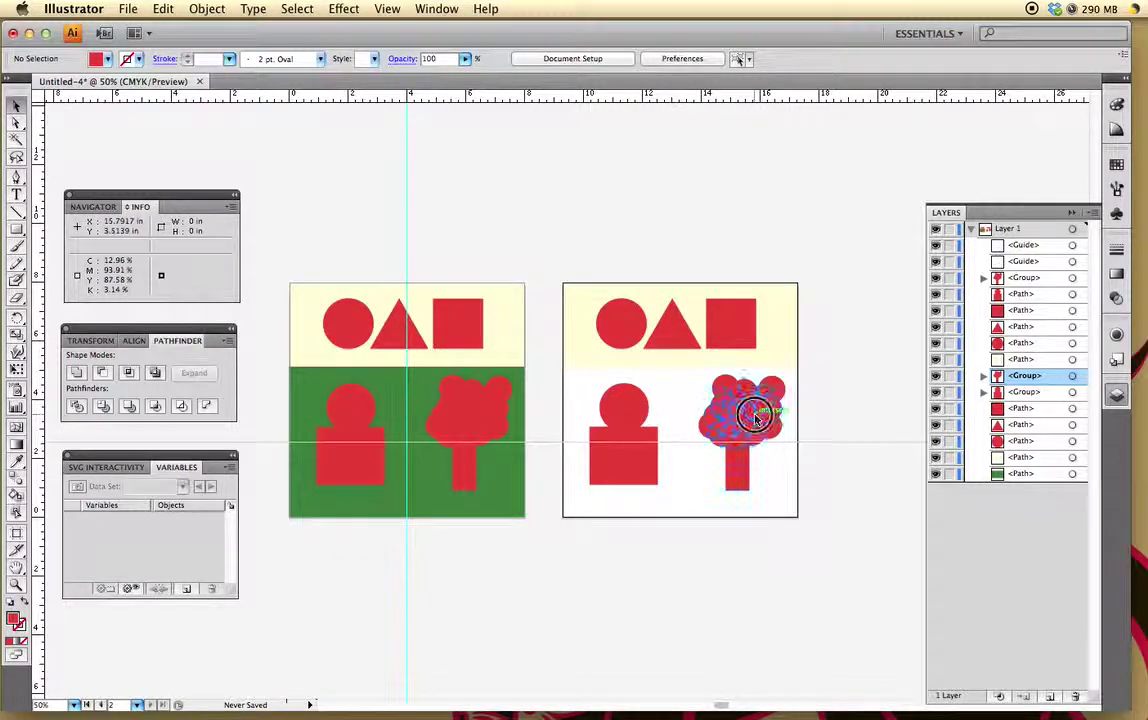
Step: Unite the tree group's pieces with Pathfinder and verify it's a single path in Layers
left_click(762, 415)
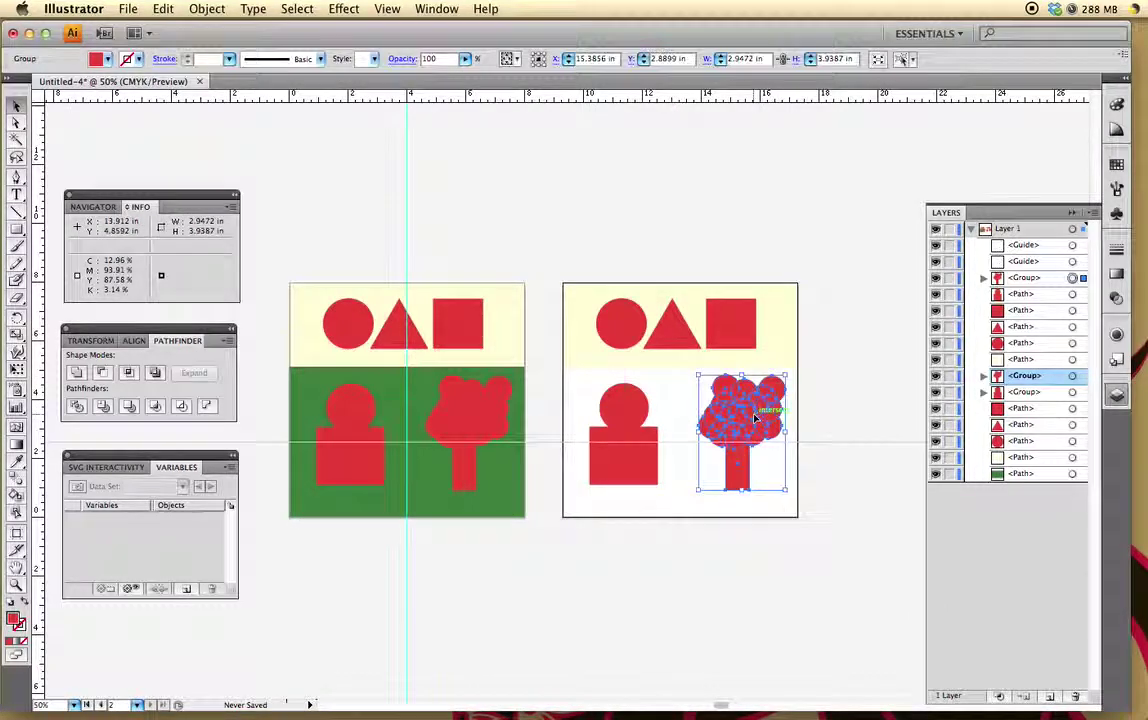
left_click(983, 377)
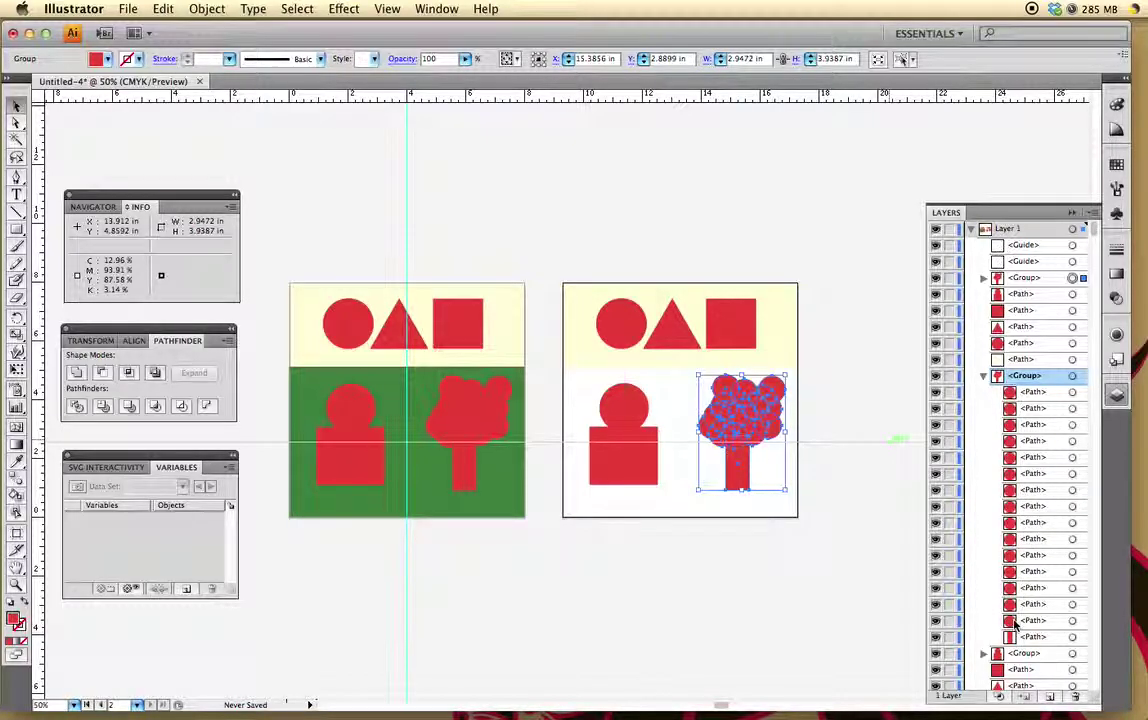
left_click(983, 377)
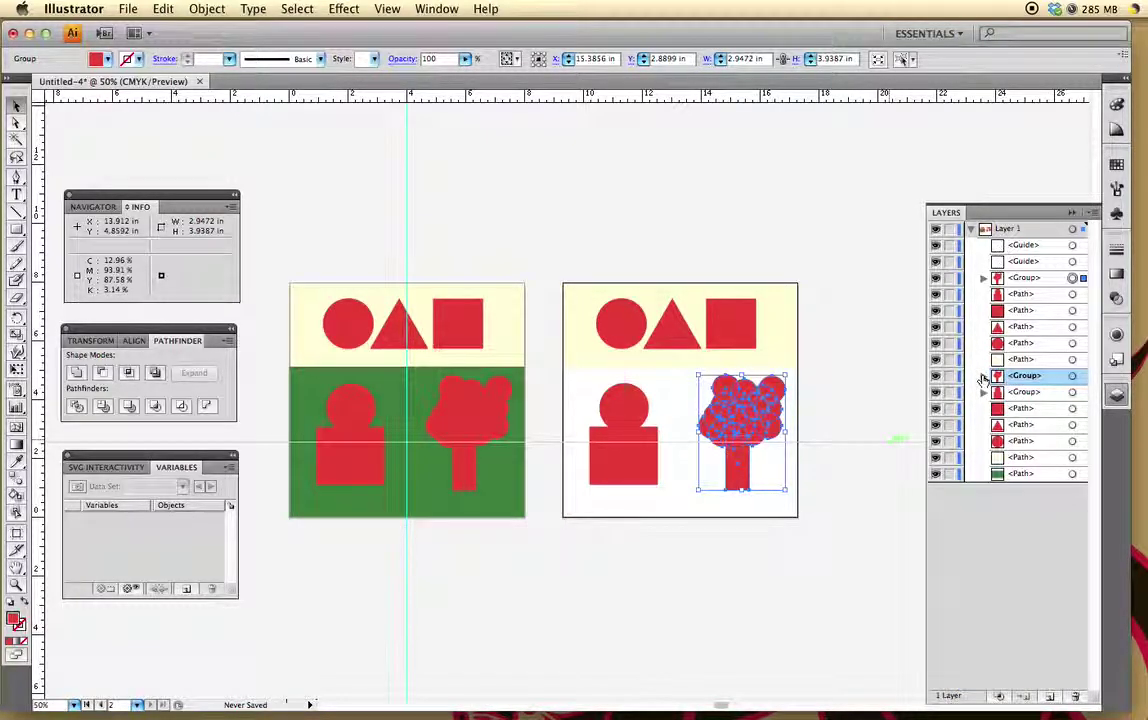
left_click(77, 375)
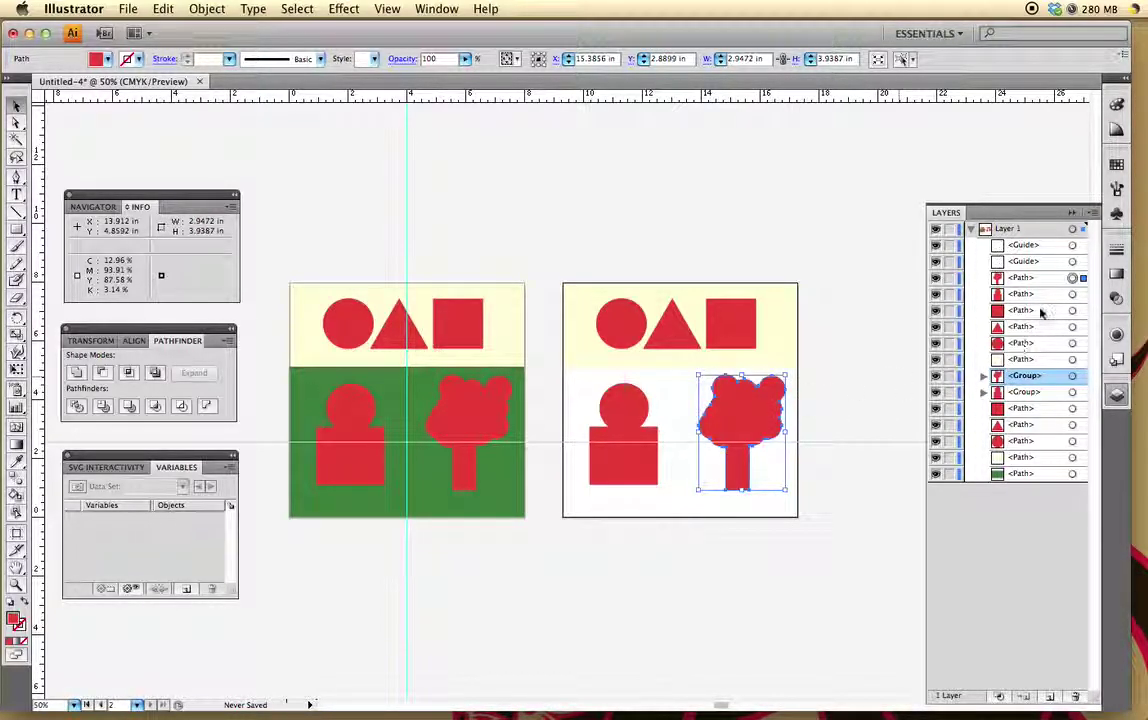
left_click(1005, 278)
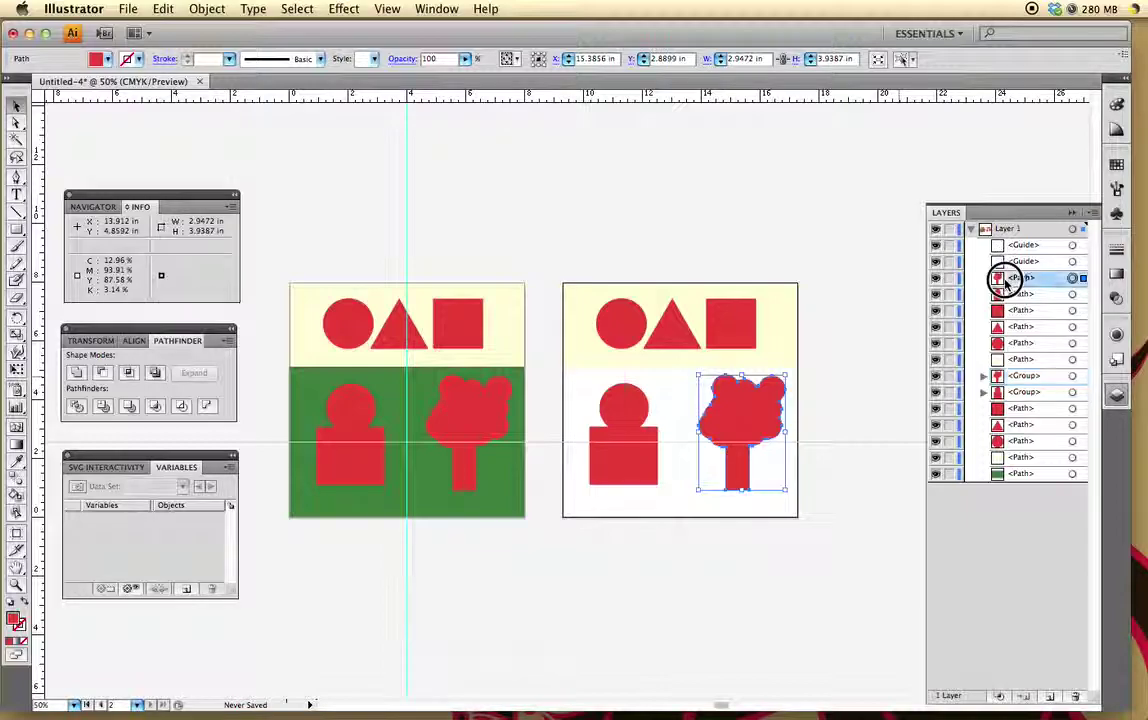
left_click(983, 377)
left_click(983, 377)
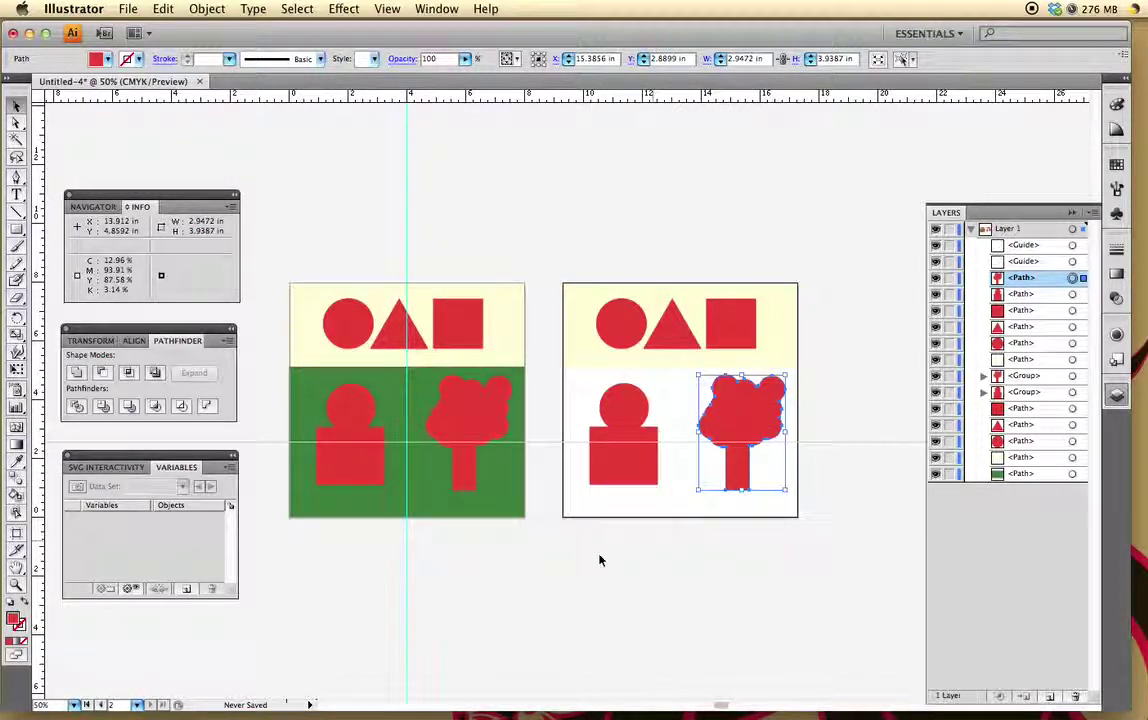
Step: Hide the bounding box, zoom to 150%, and select the merged circle-and-square path
key("super+shift+b")
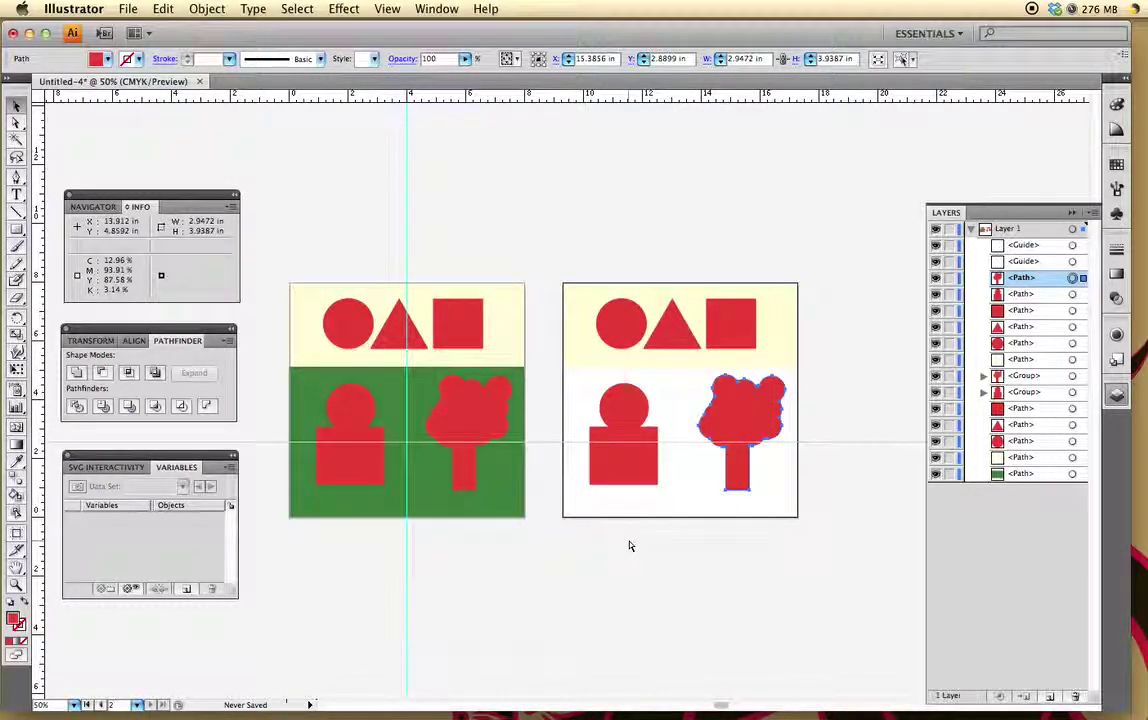
key("super+equal")
key("super+equal")
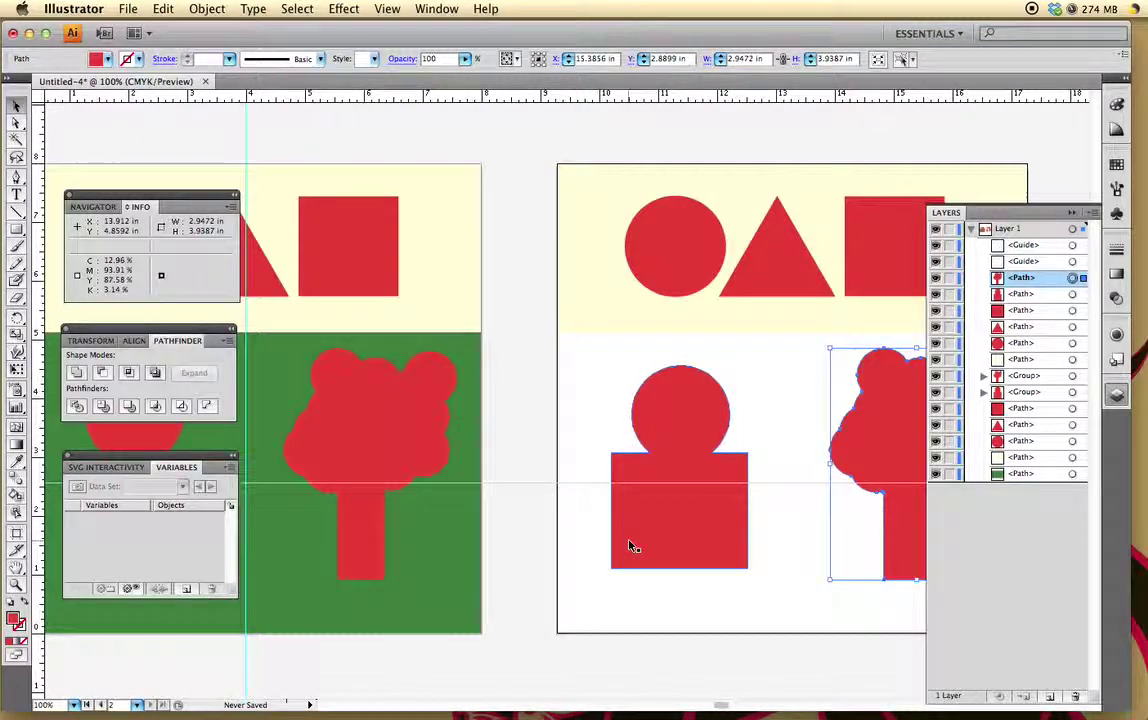
scroll(638, 546, "right", 6)
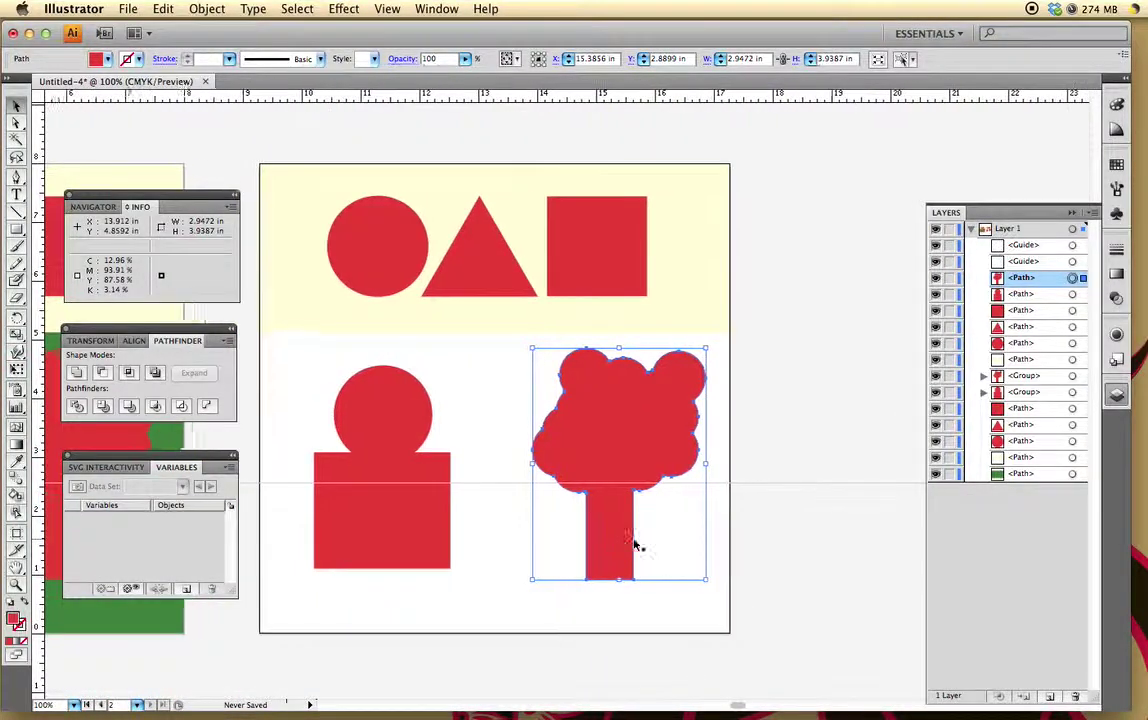
key("super+equal")
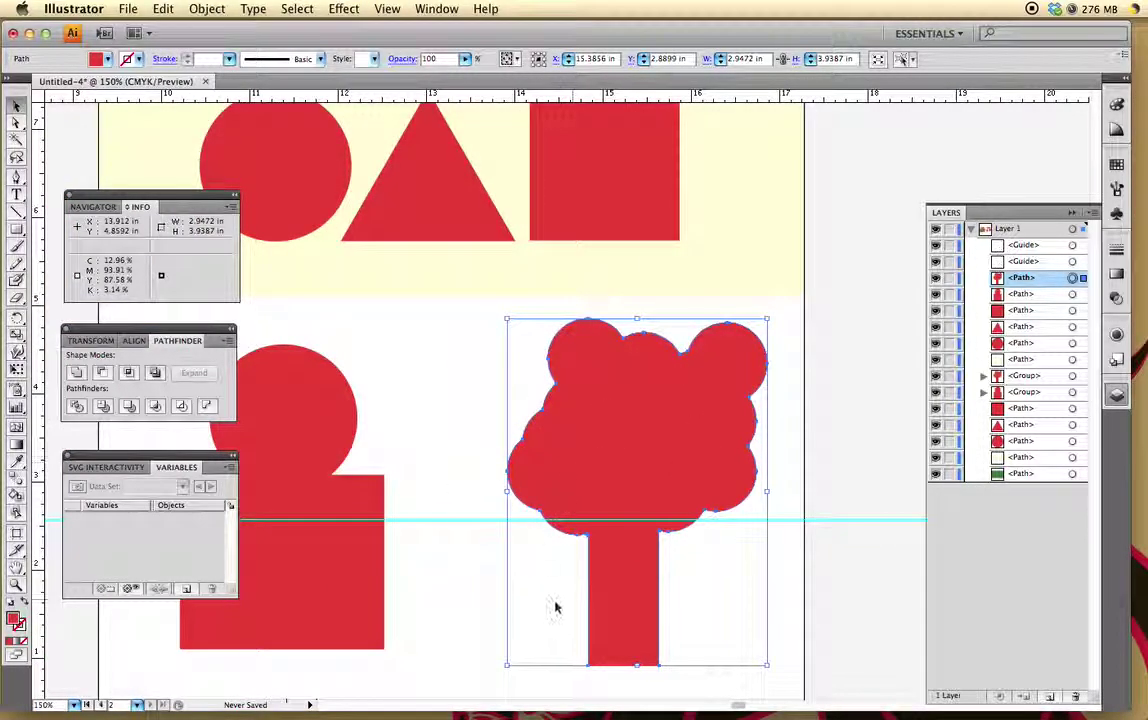
left_click(313, 433)
scroll(424, 448, "left", 5)
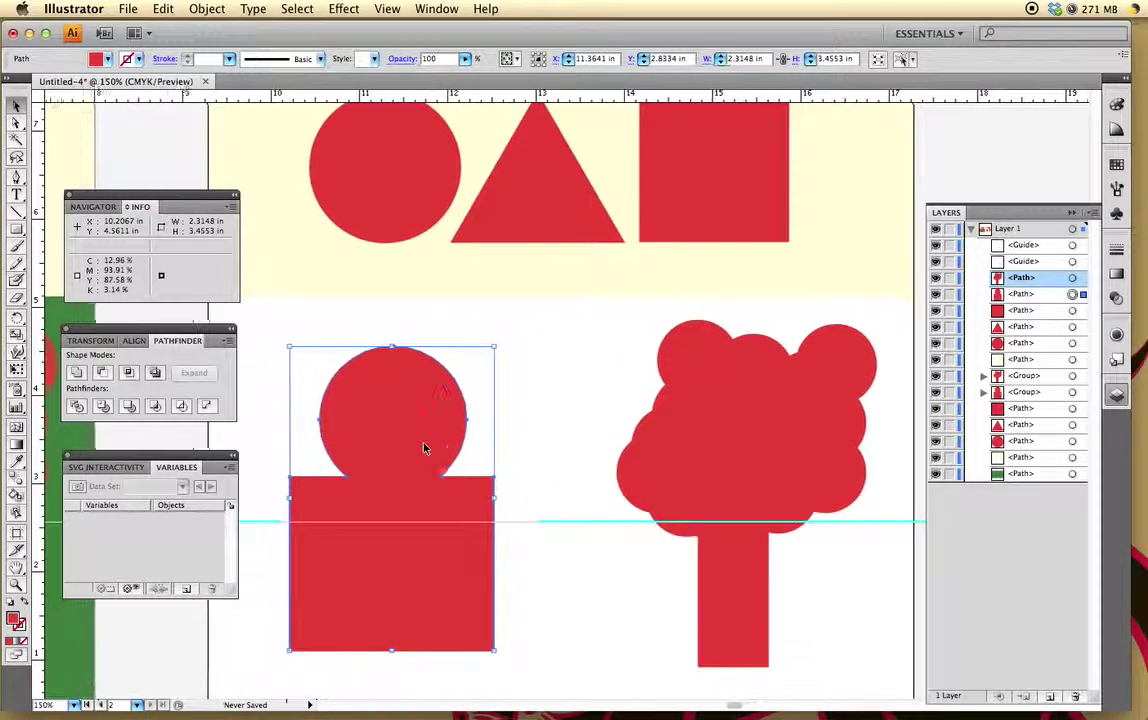